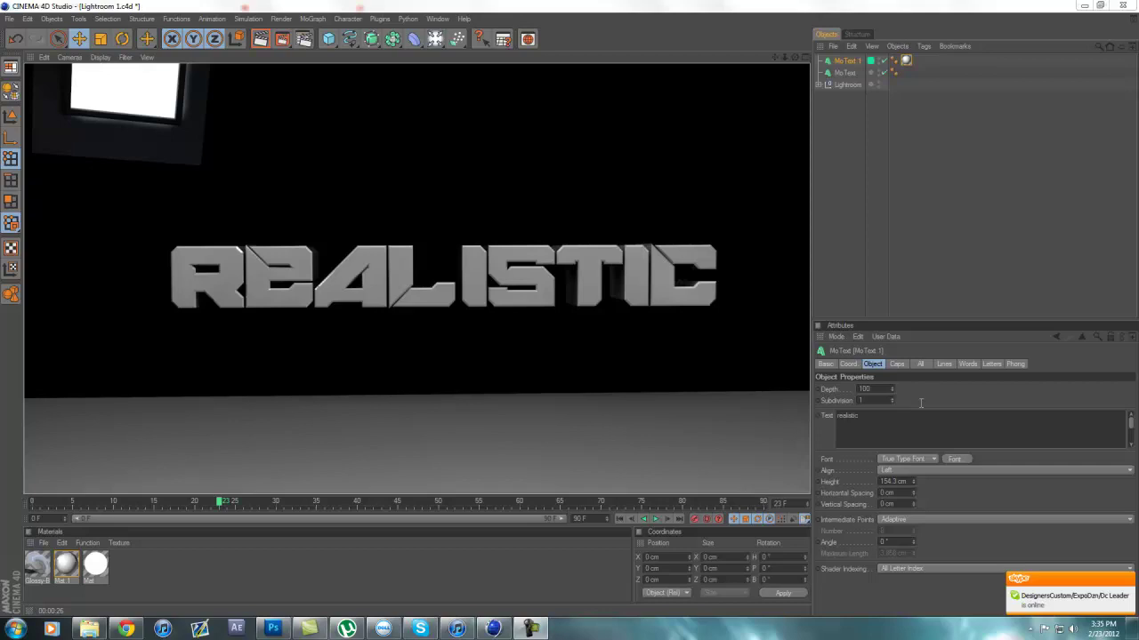
Disable the existing "realistic" MoText object and keep it selected.
double_click(883, 416)
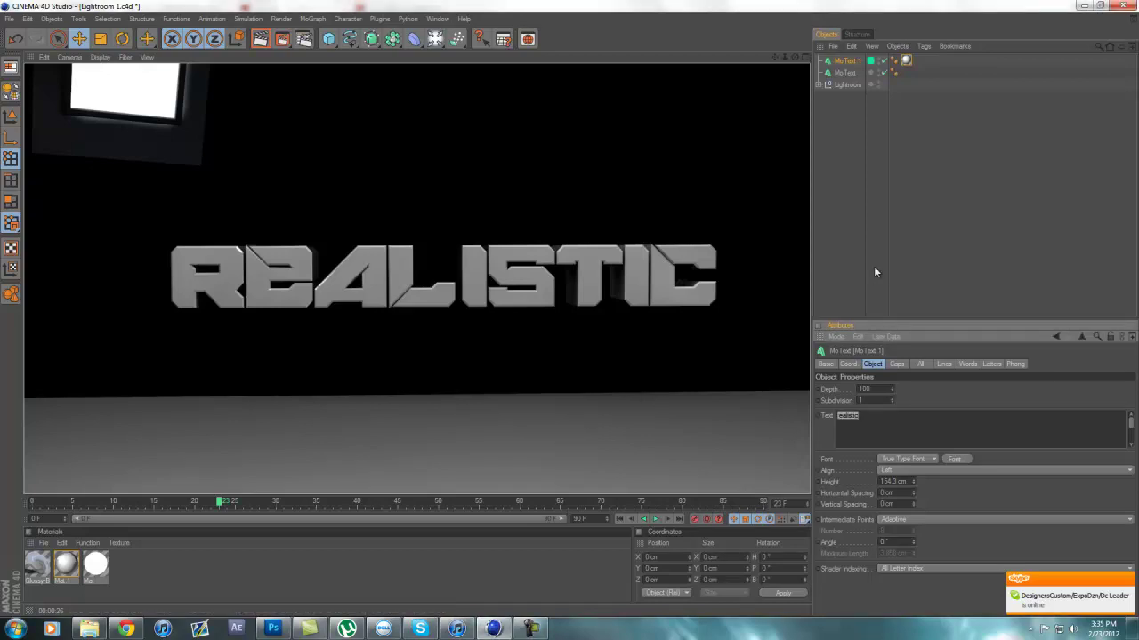
click(850, 303)
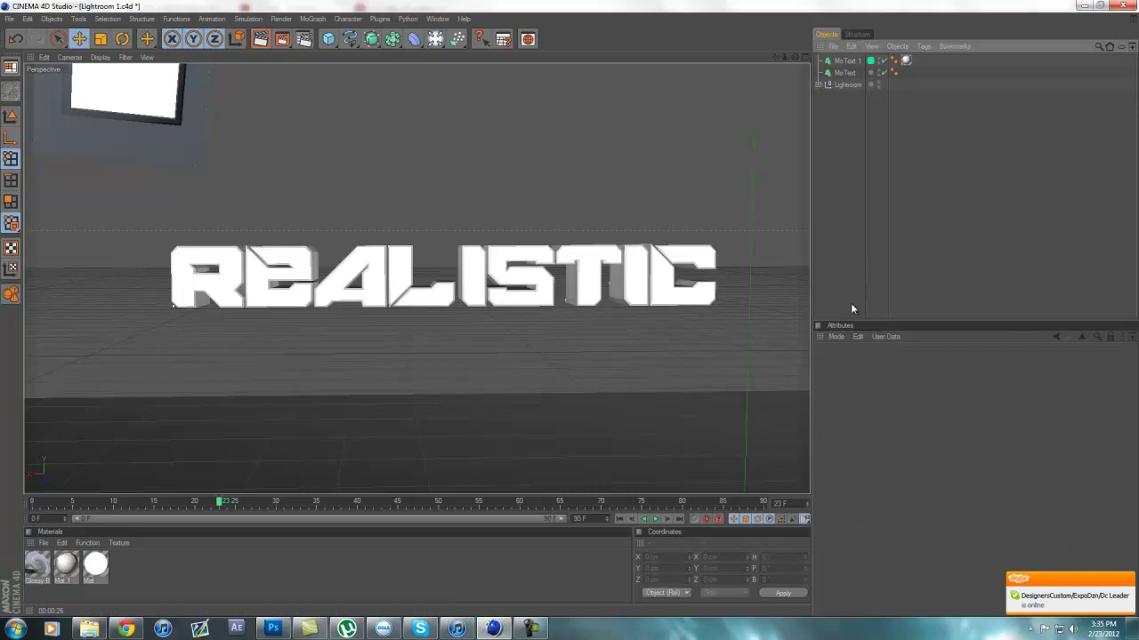
click(883, 61)
click(847, 60)
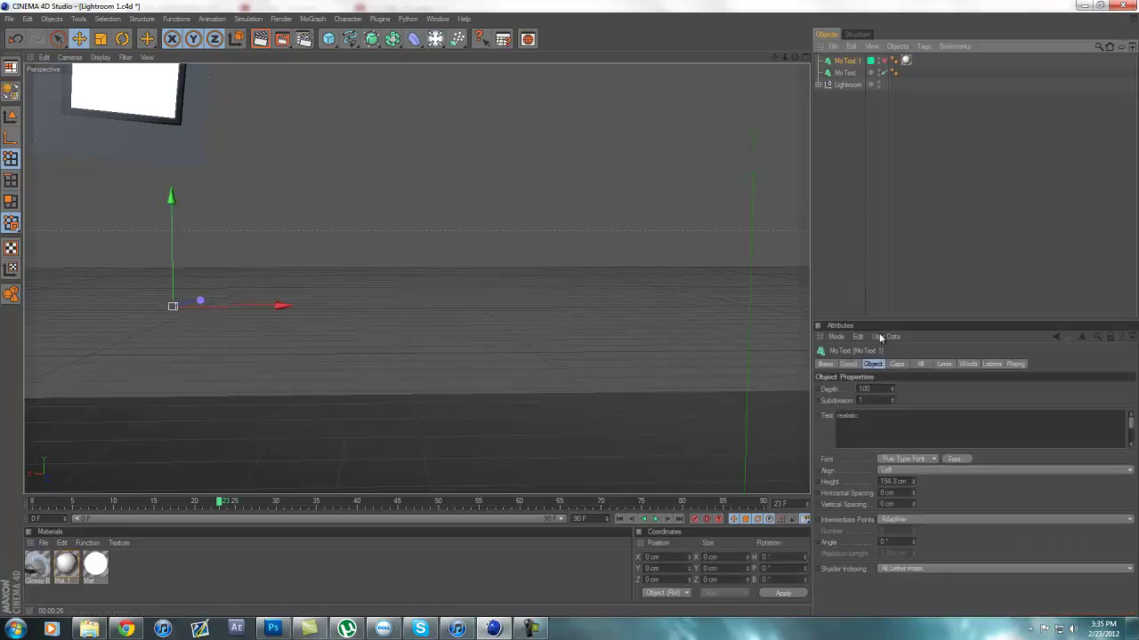
Add a new MoText object, raise it above the floor and push it back along its Z axis.
click(316, 19)
click(334, 148)
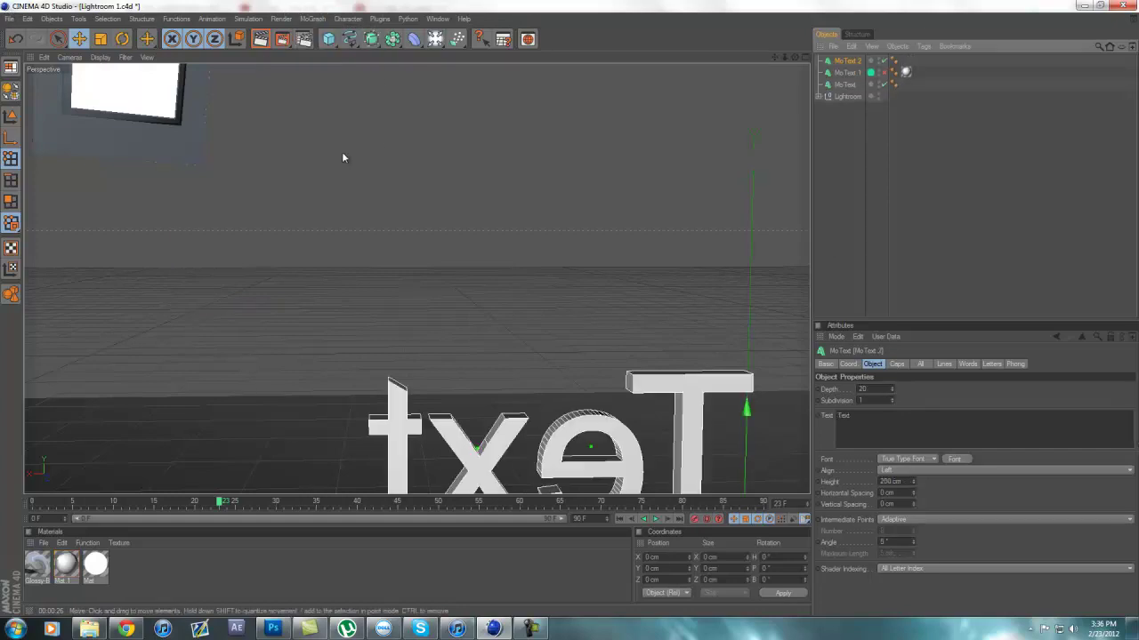
drag(745, 434, 570, 313)
drag(752, 202, 753, 224)
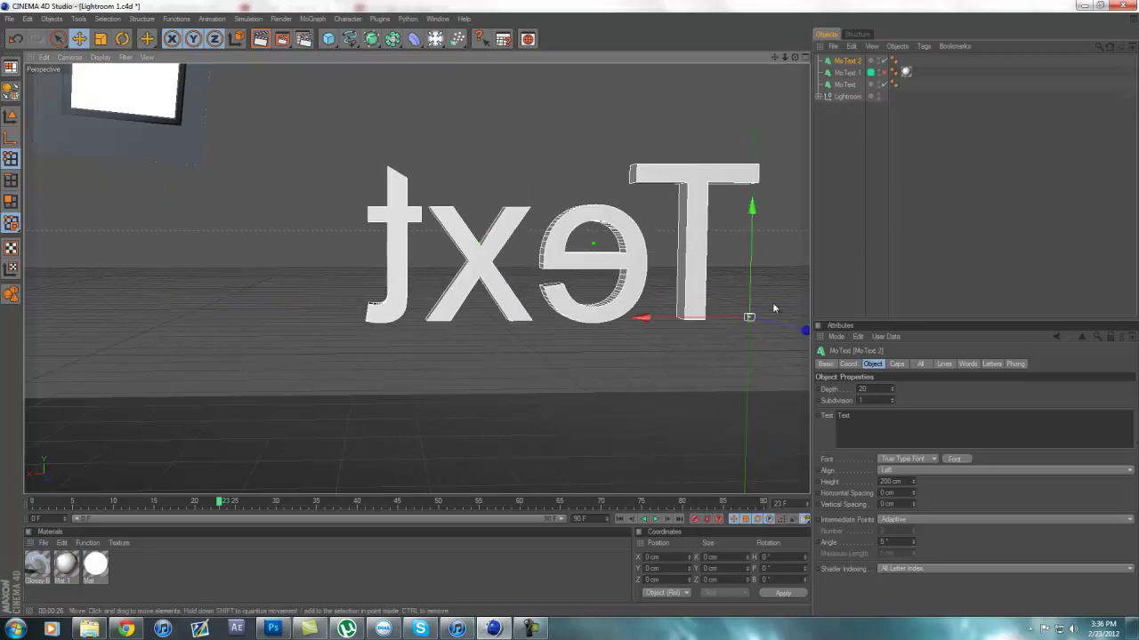
drag(800, 330, 427, 245)
Rotate the new text about its vertical axis so it reads forwards, and move it back to the middle of the view.
click(124, 40)
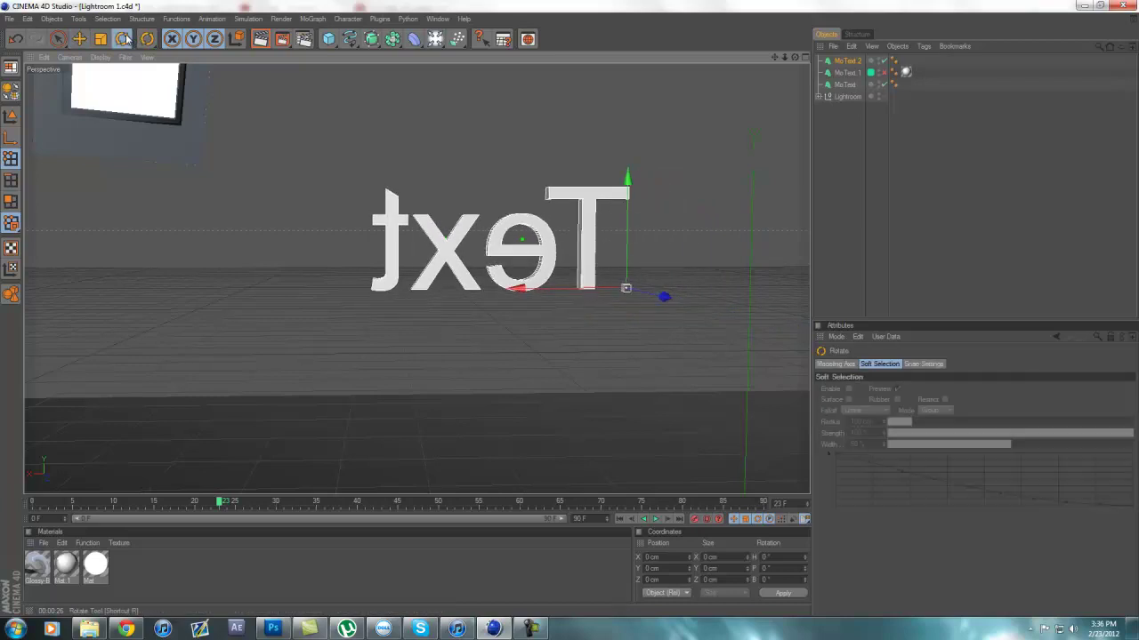
drag(658, 300, 517, 300)
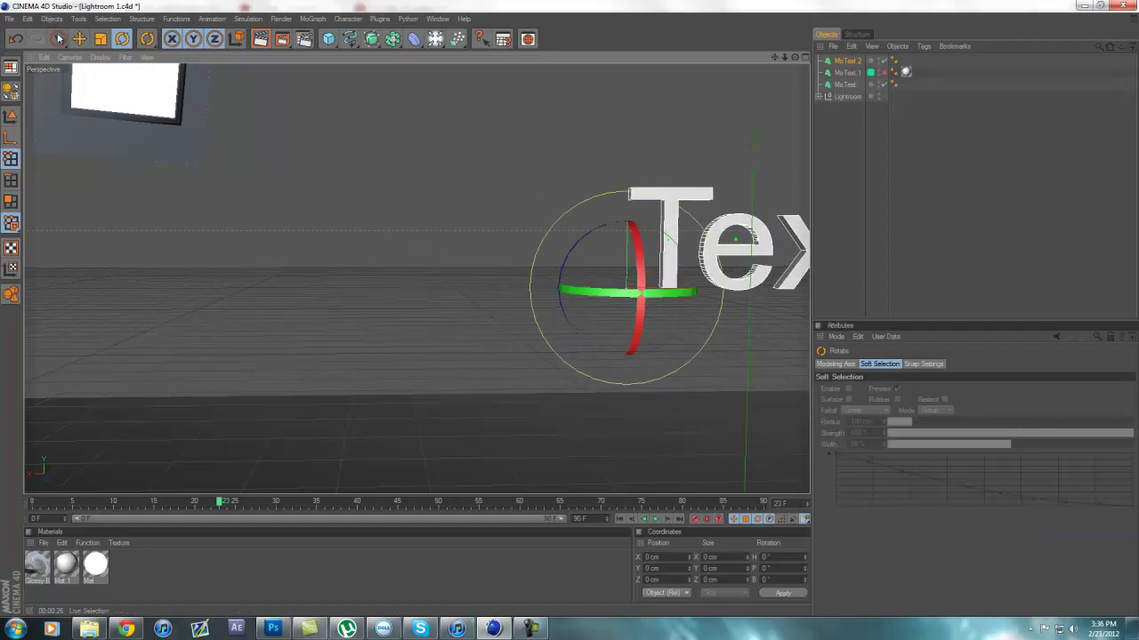
click(79, 39)
drag(734, 294, 569, 307)
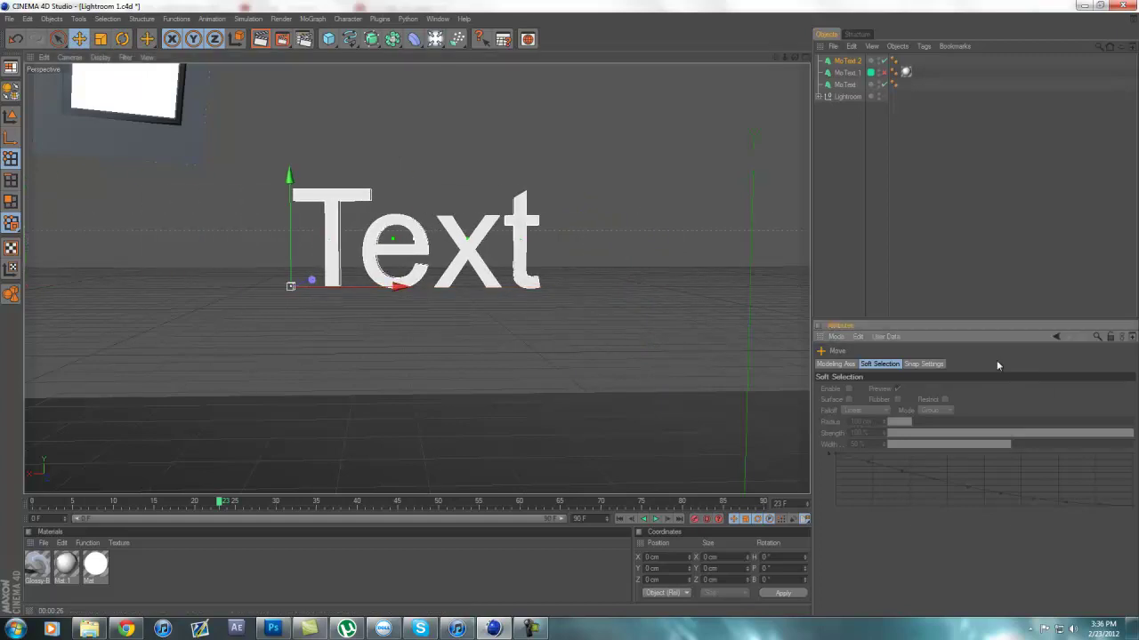
Change the new MoText object's text to TUTORIAL and shift it along X to fit the word in the view.
click(846, 60)
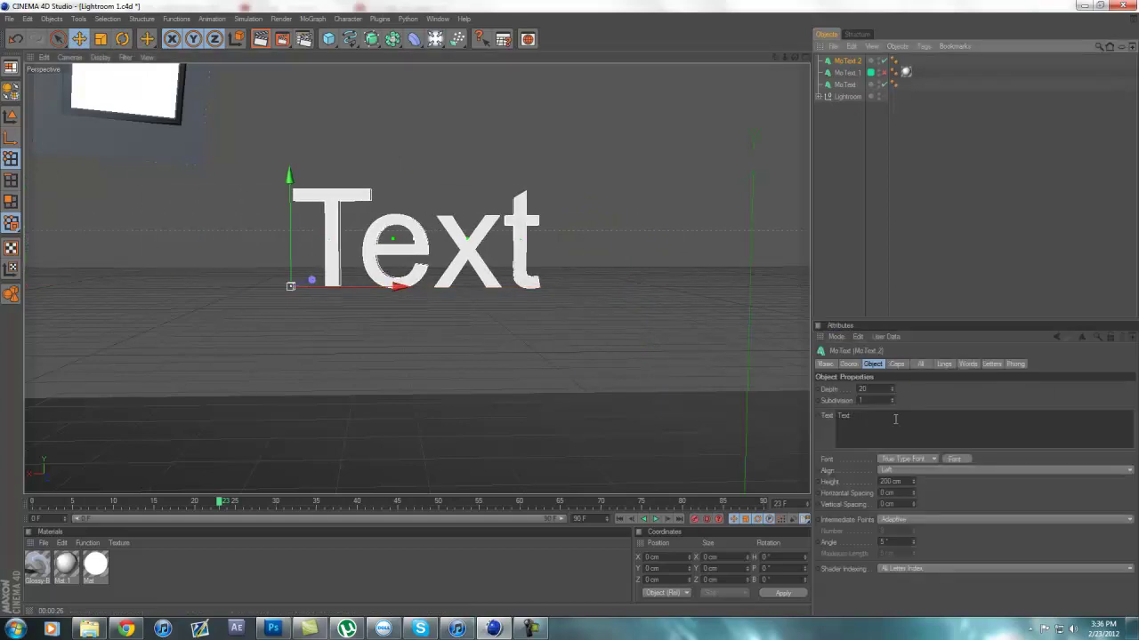
click(897, 416)
key(BackSpace)
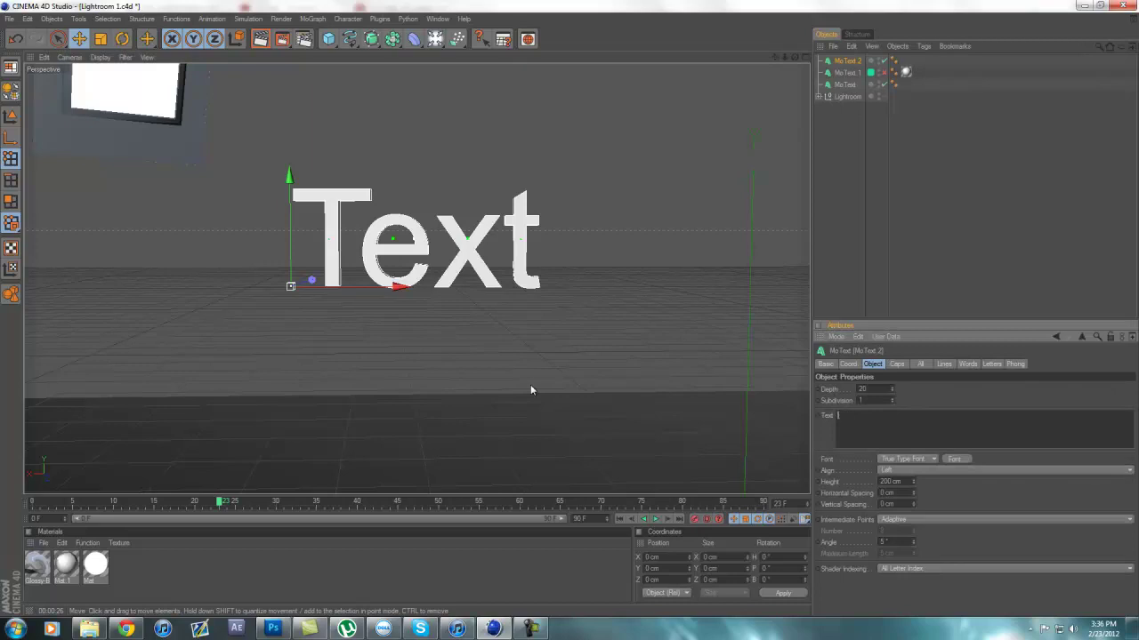
text(TUTORIAL)
key(Return)
drag(398, 287, 216, 286)
drag(569, 308, 569, 309)
Set the font of the TUTORIAL text to BIGMACCA.
click(954, 458)
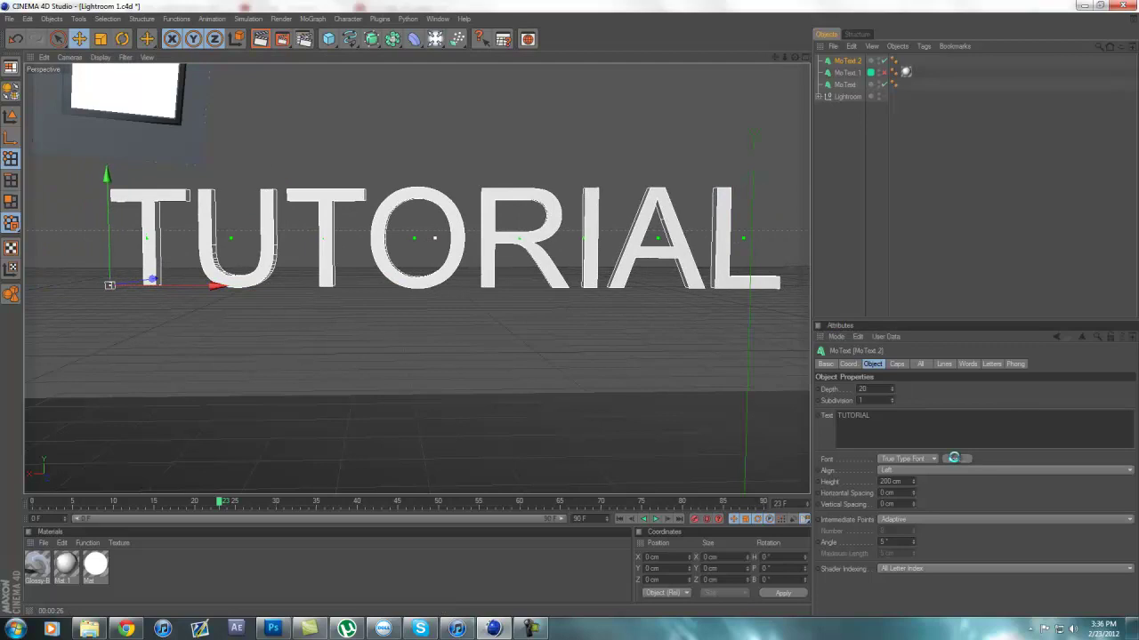
scroll(79, 162, down, 3)
scroll(78, 162, down, 5)
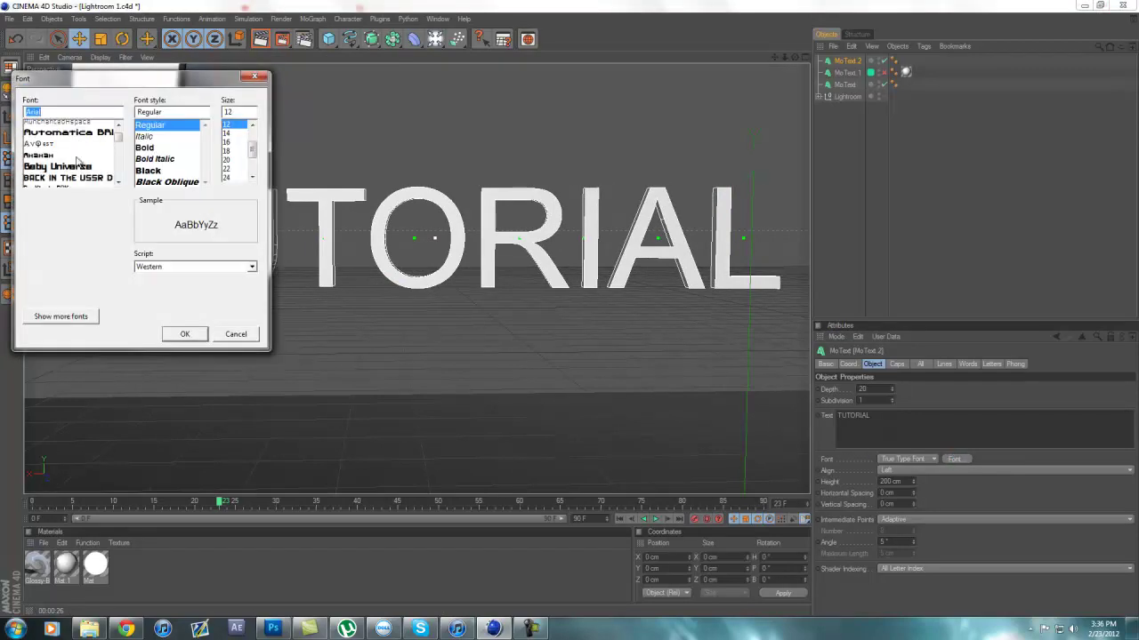
scroll(78, 162, down, 6)
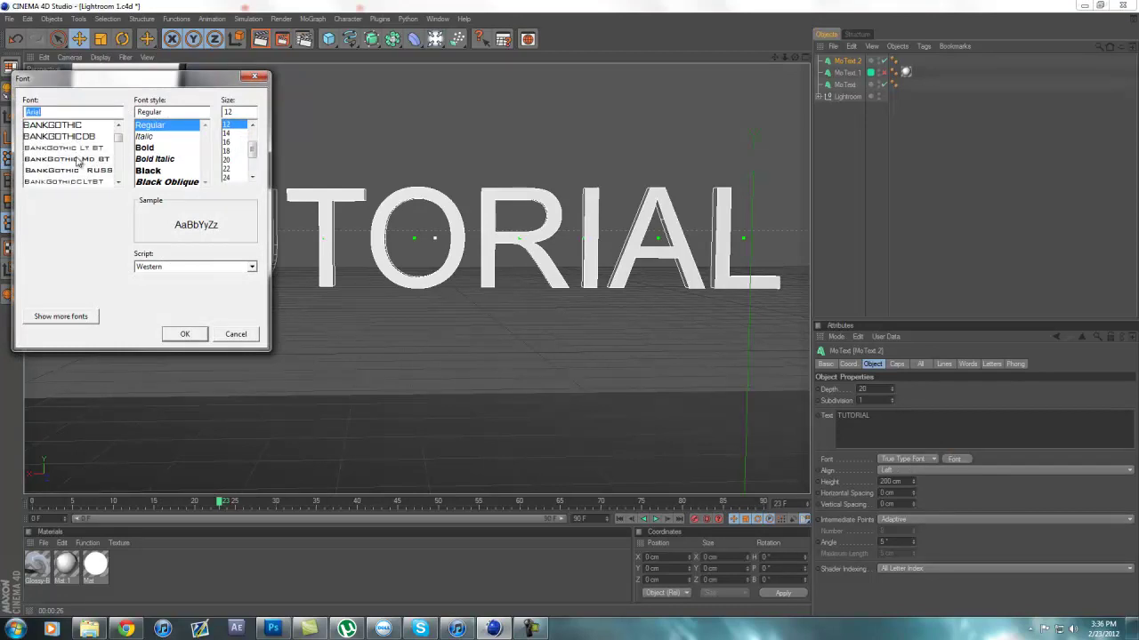
scroll(78, 162, down, 6)
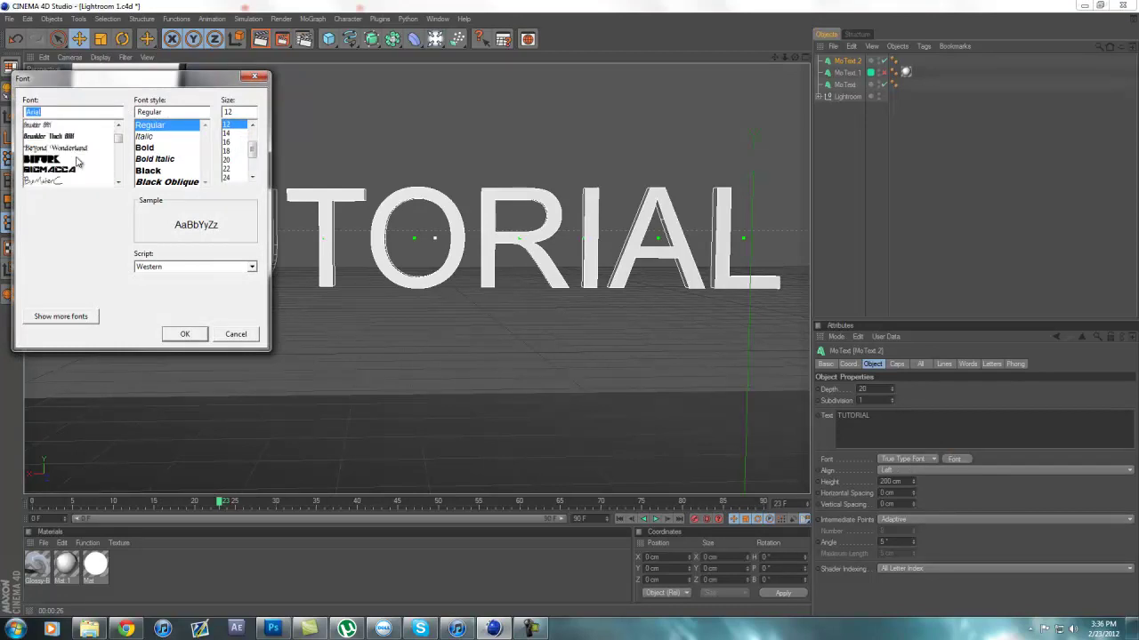
scroll(76, 160, up, 2)
click(65, 136)
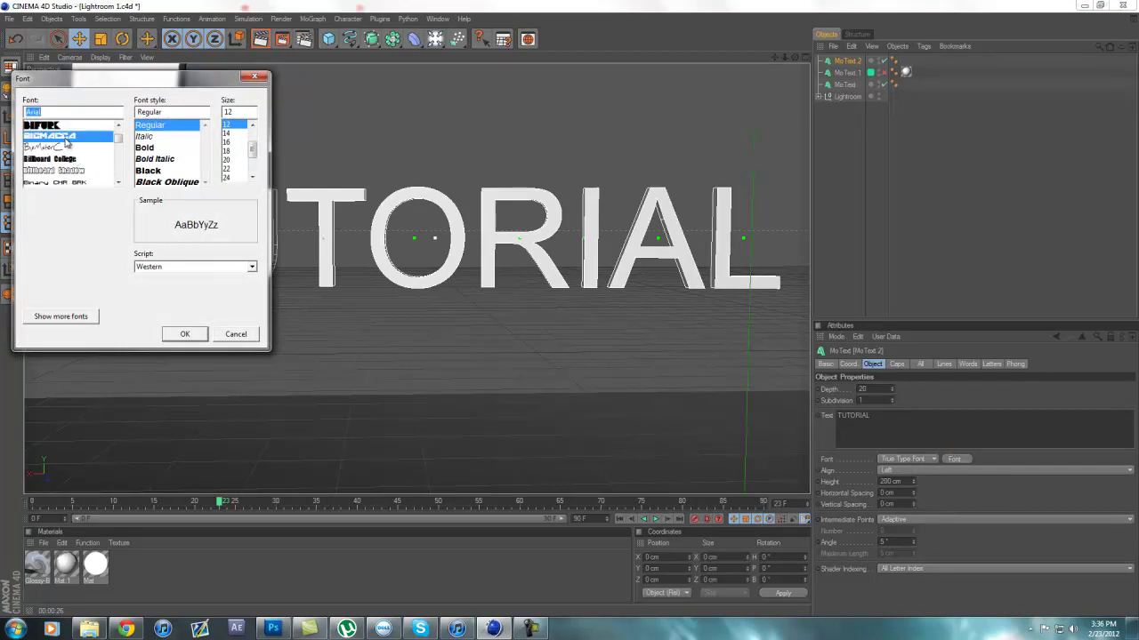
click(182, 335)
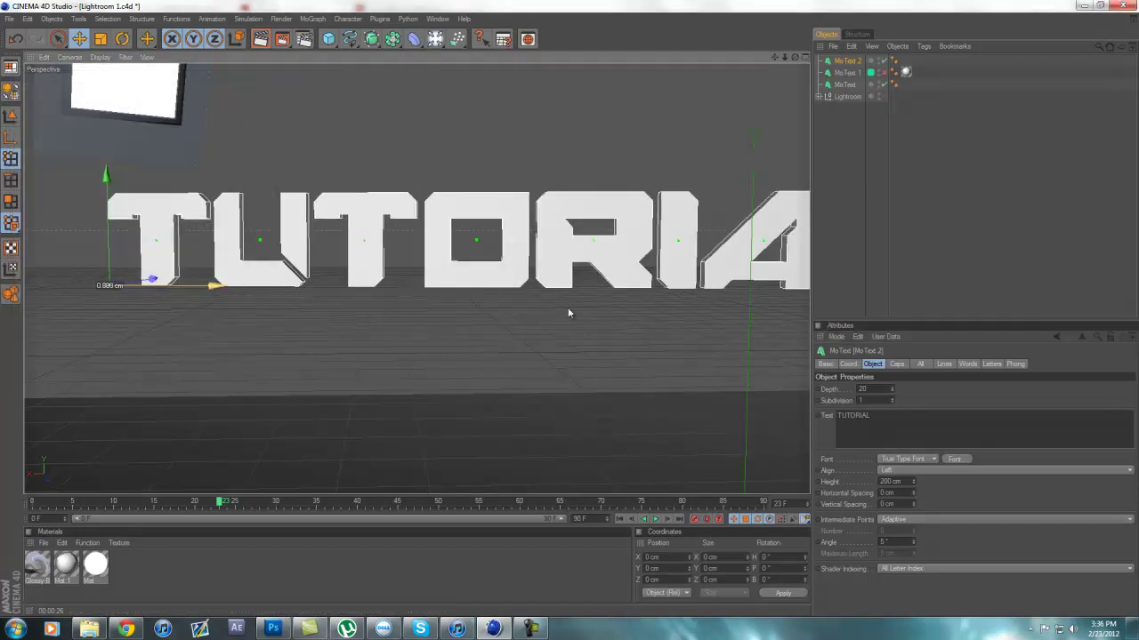
Scale the TUTORIAL text down to a height of 182 cm so the whole word fits the view.
click(100, 38)
drag(41, 174, 568, 312)
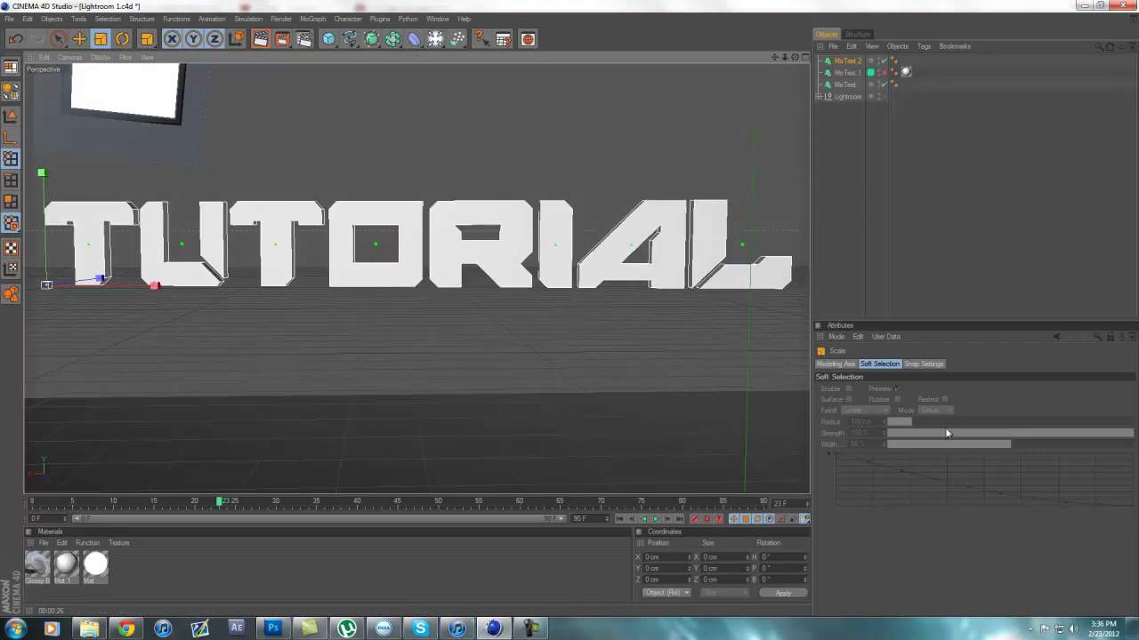
click(859, 62)
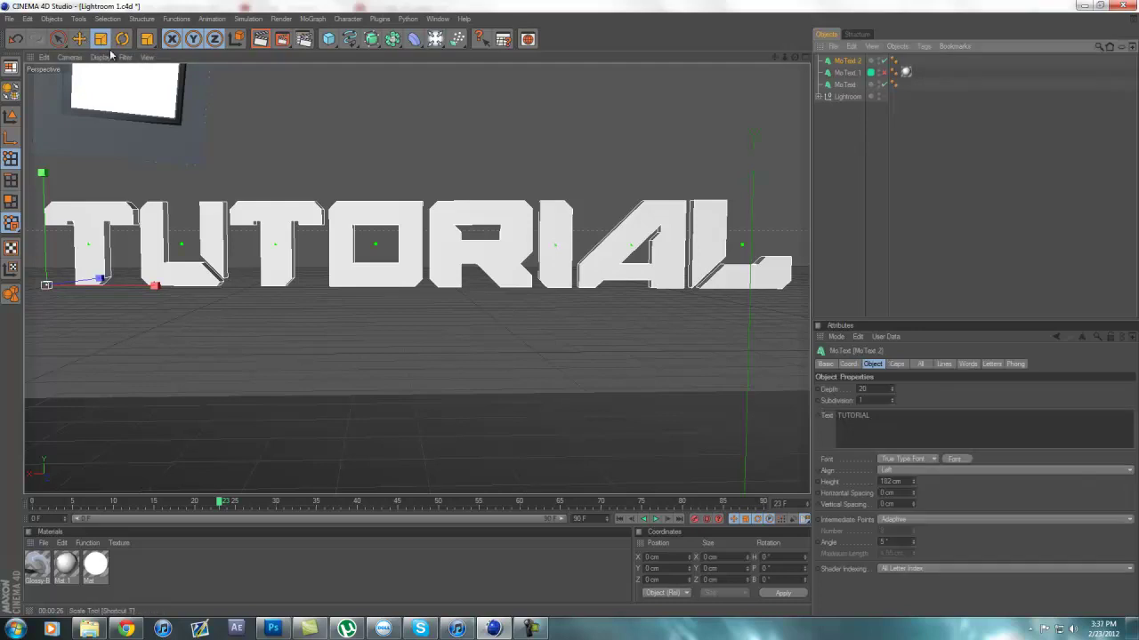
click(123, 40)
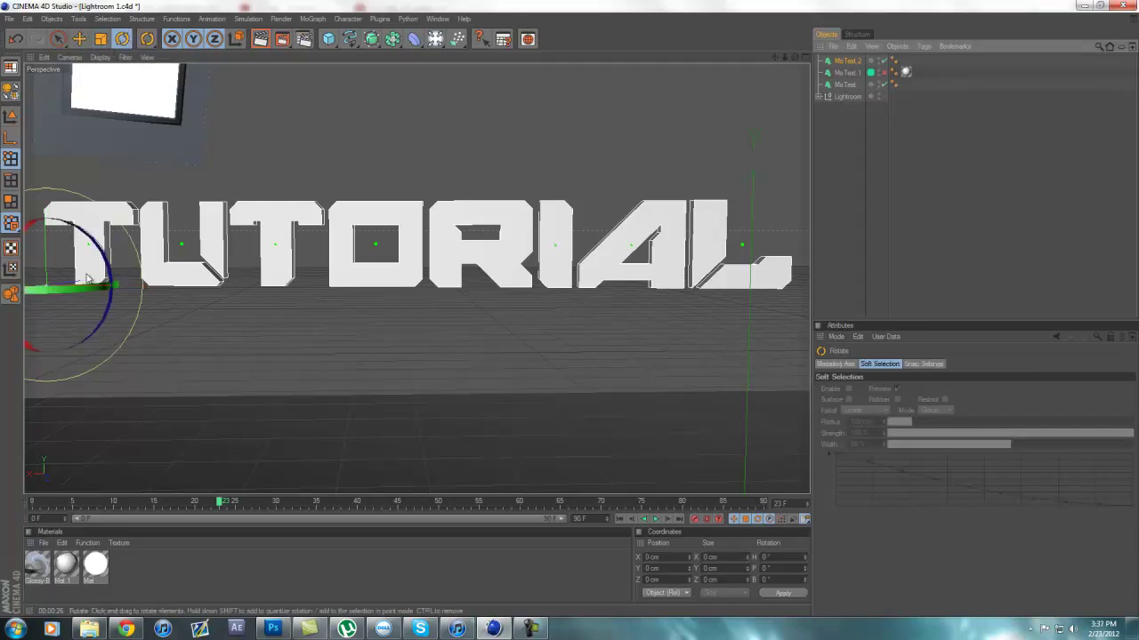
drag(88, 287, 85, 288)
key(t)
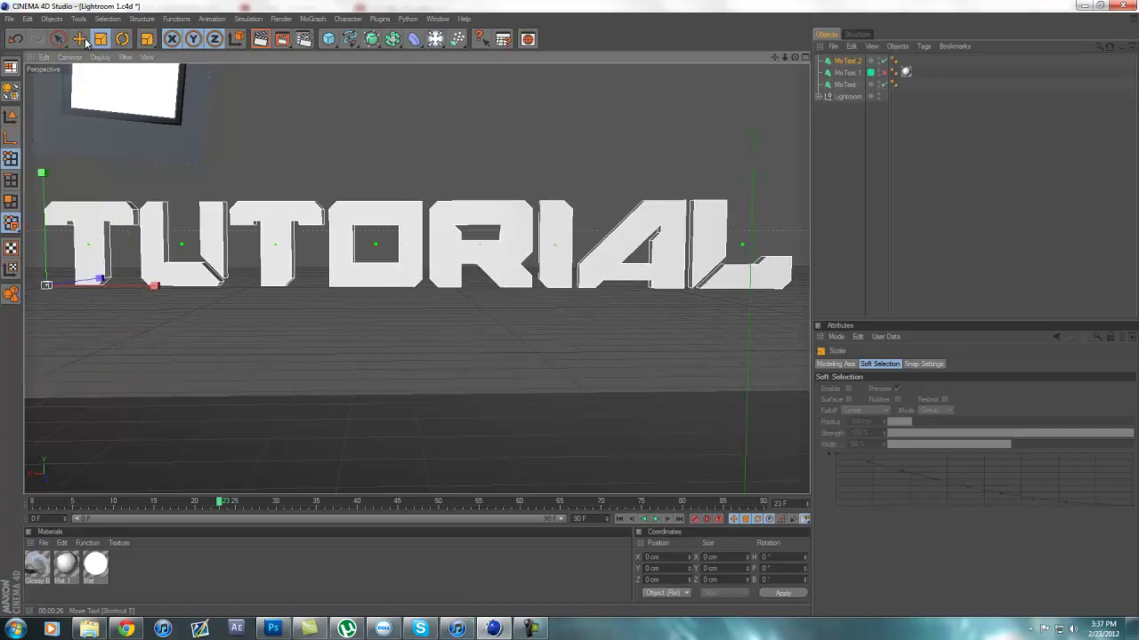
Set the extrusion depth of the TUTORIAL text to 100.
click(84, 41)
click(862, 61)
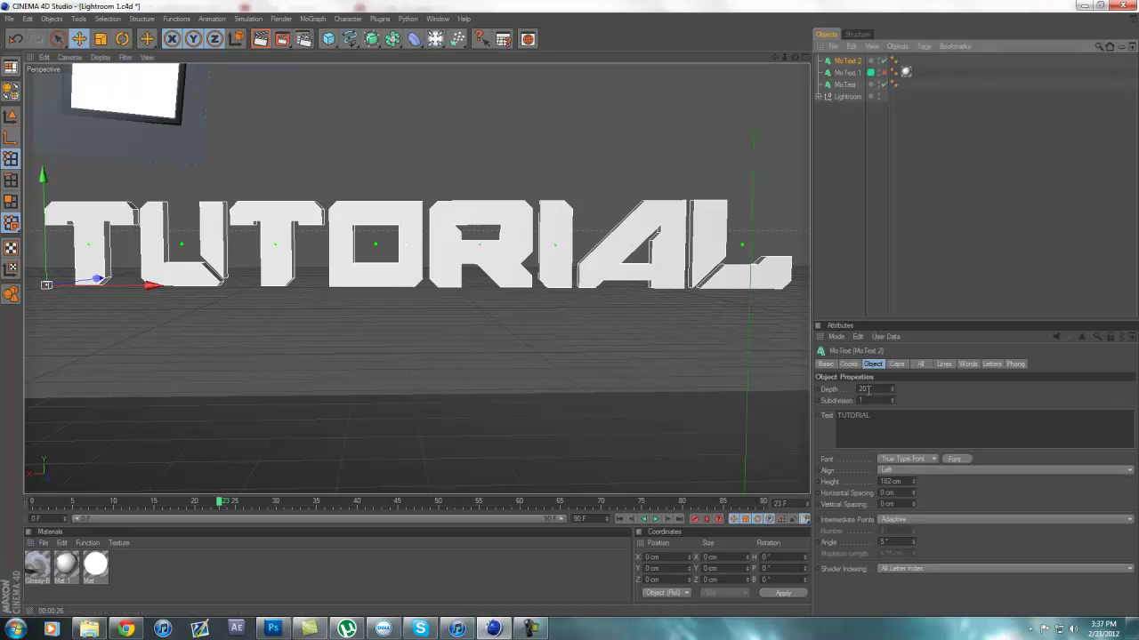
click(856, 389)
key(BackSpace)
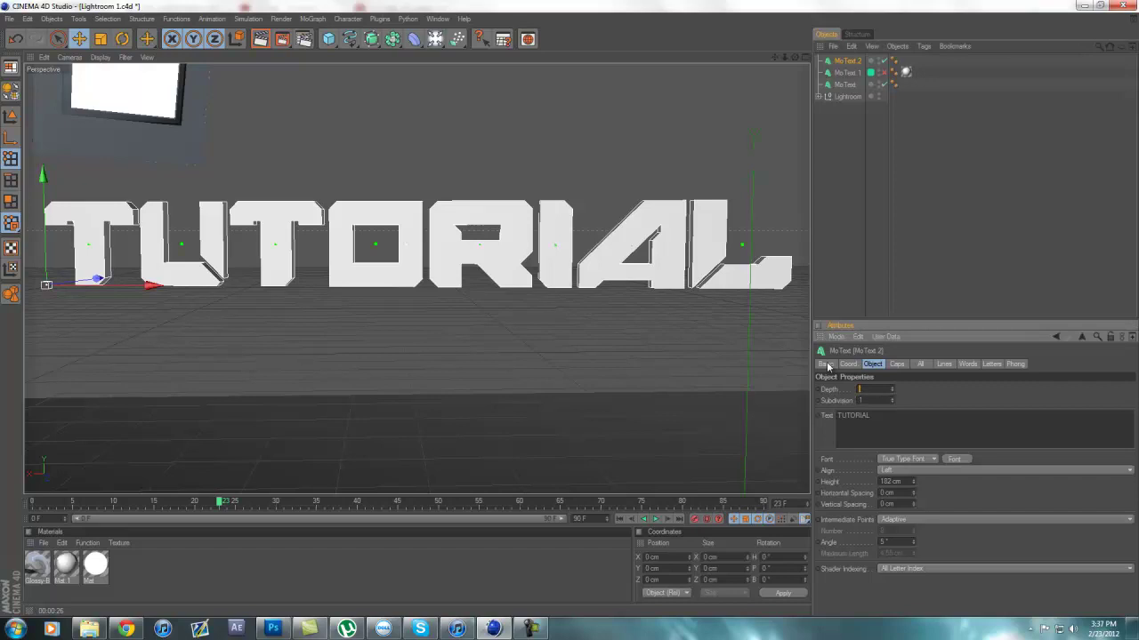
text(100)
key(Return)
Shift the TUTORIAL text about 10.7 cm along its X axis and render the view.
drag(89, 286, 571, 313)
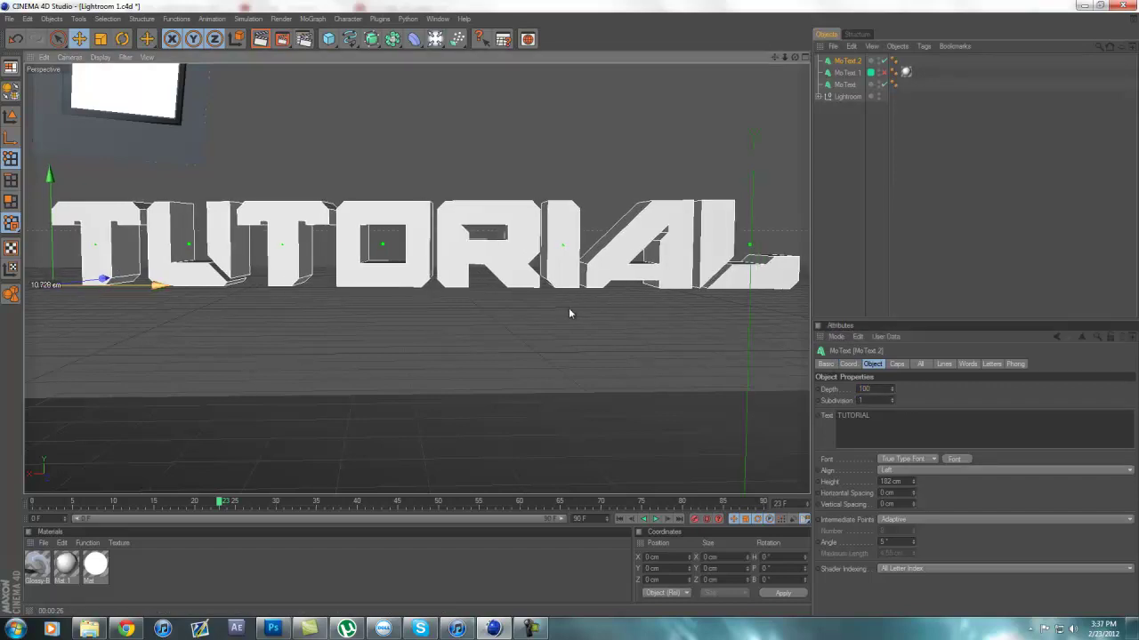
click(266, 41)
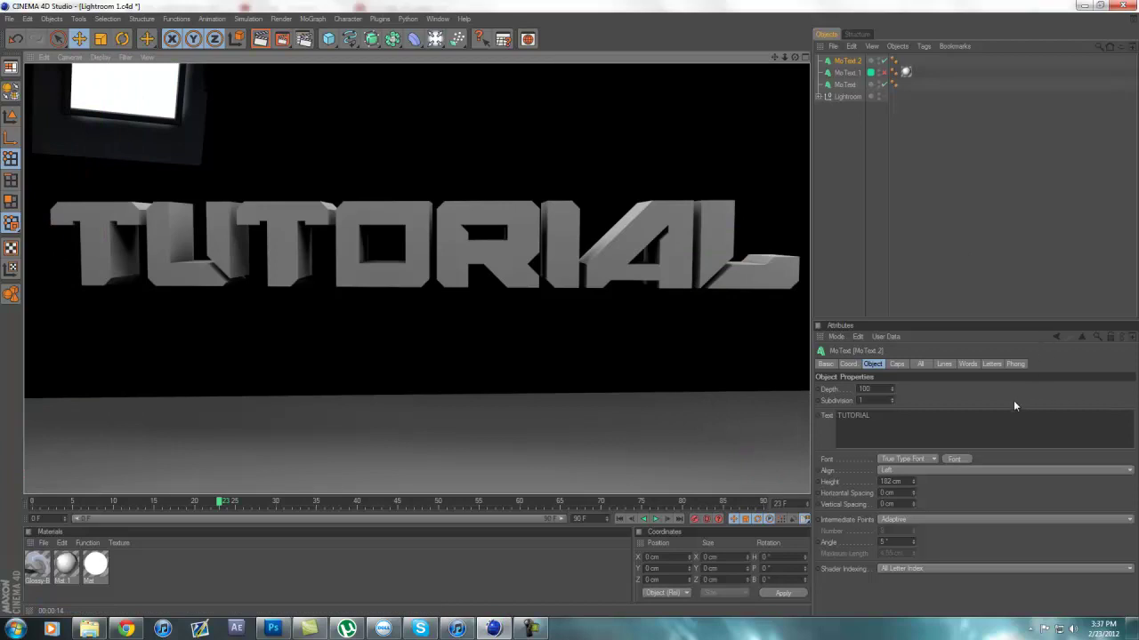
Set the start of the TUTORIAL text to Fillet Cap with a 3 cm radius.
click(898, 364)
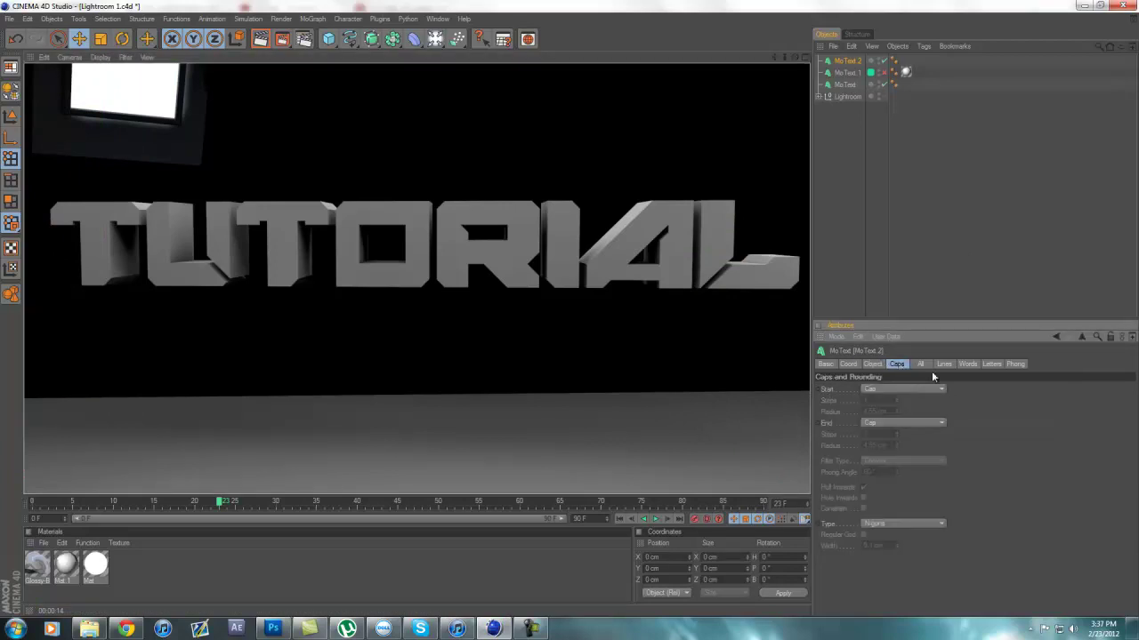
click(922, 389)
click(934, 387)
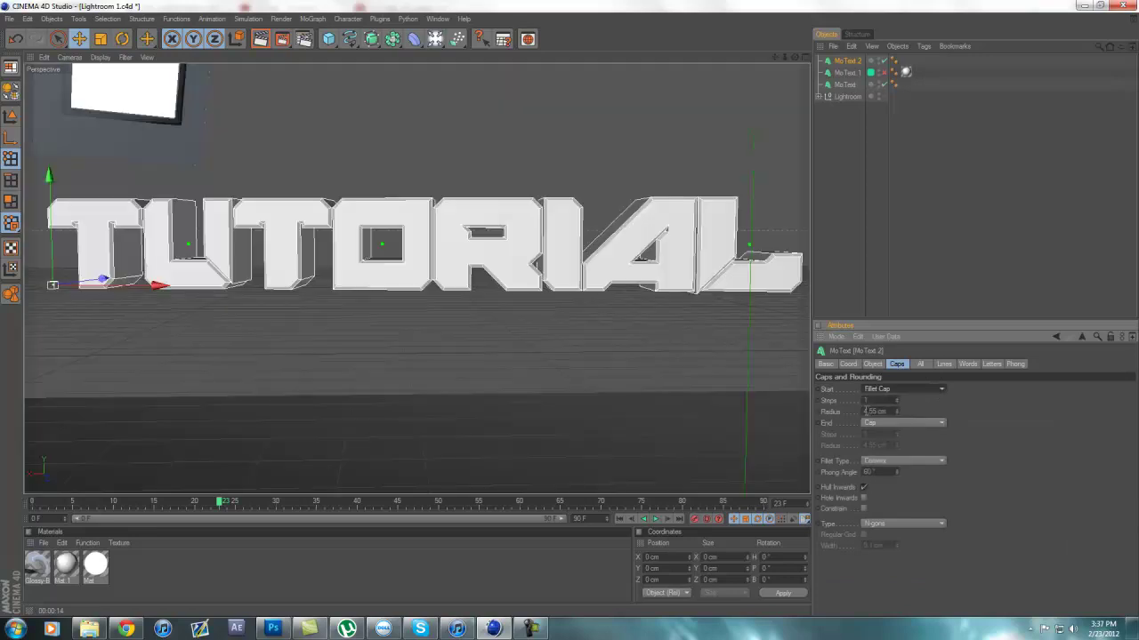
double_click(874, 411)
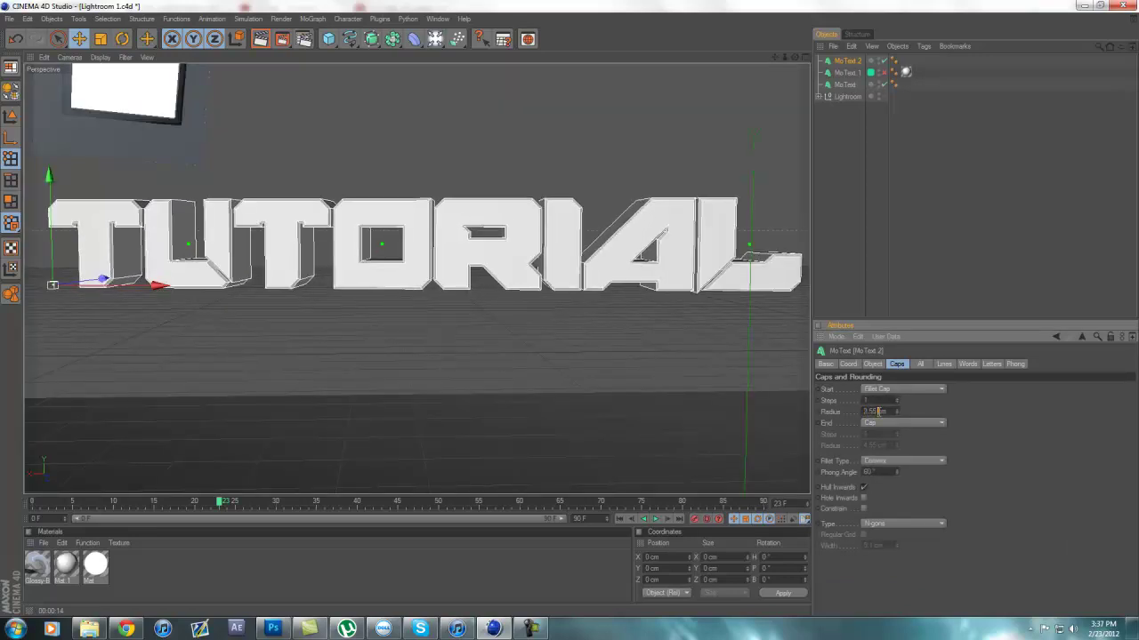
text(2.5)
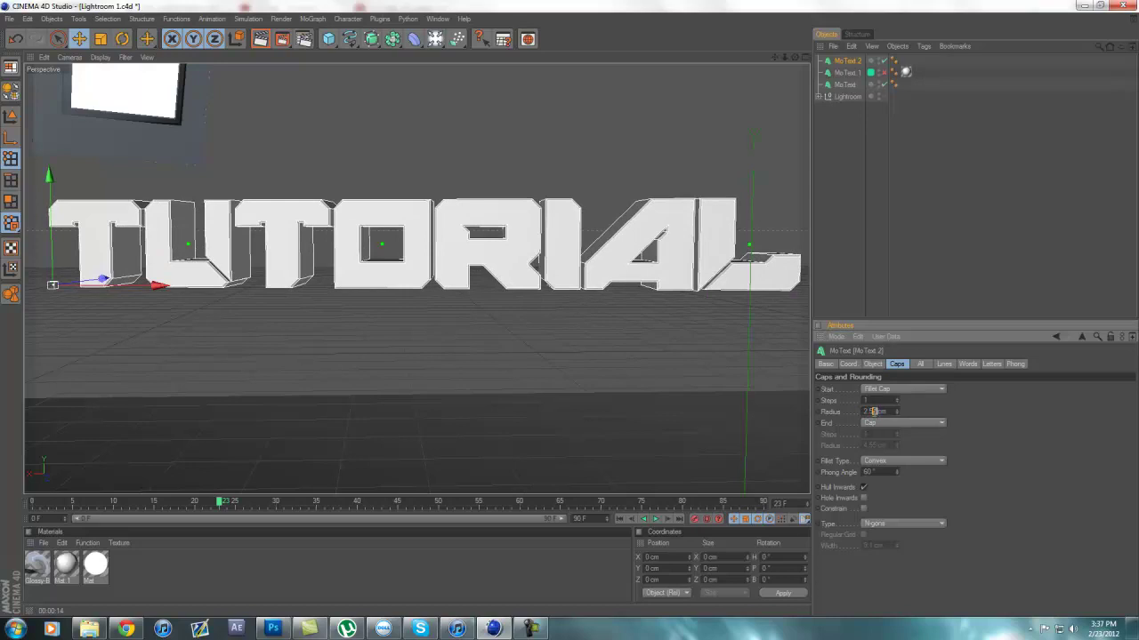
key(BackSpace)
key(BackSpace)
key(Return)
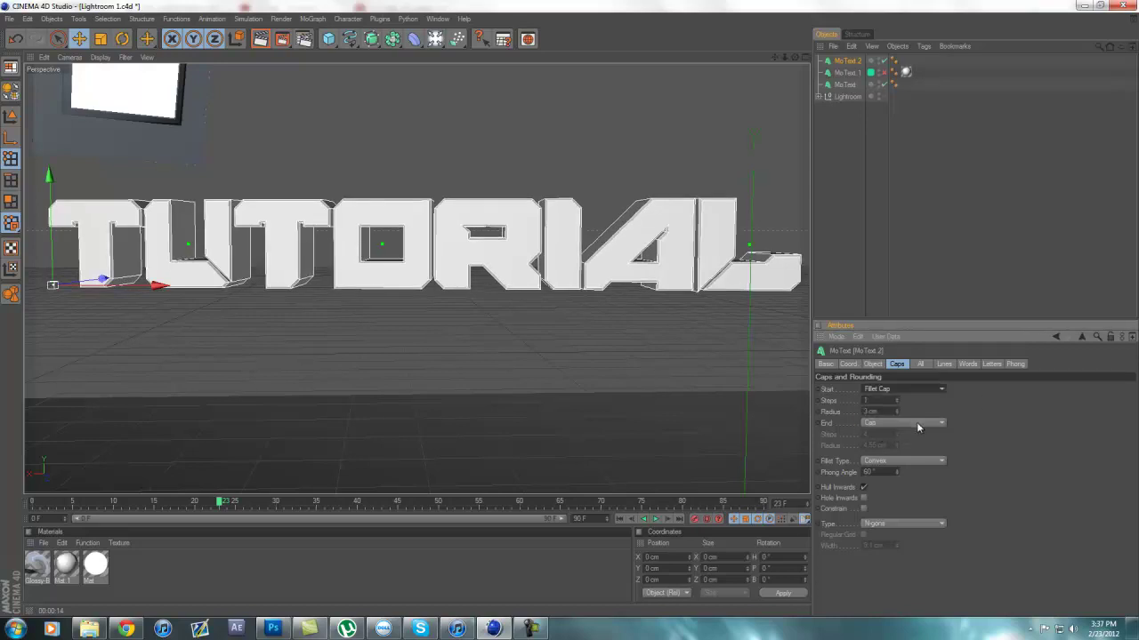
Set the end of the TUTORIAL text to Fillet Cap with a 3 cm radius and render the view.
click(916, 422)
click(890, 468)
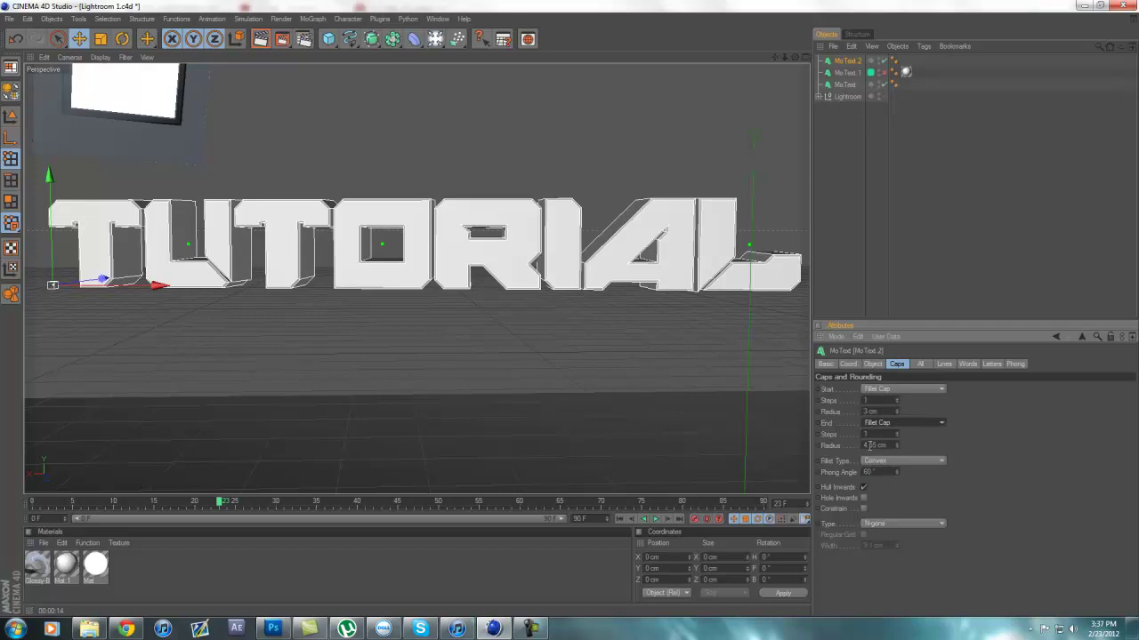
click(871, 444)
scroll(876, 445, down, 1)
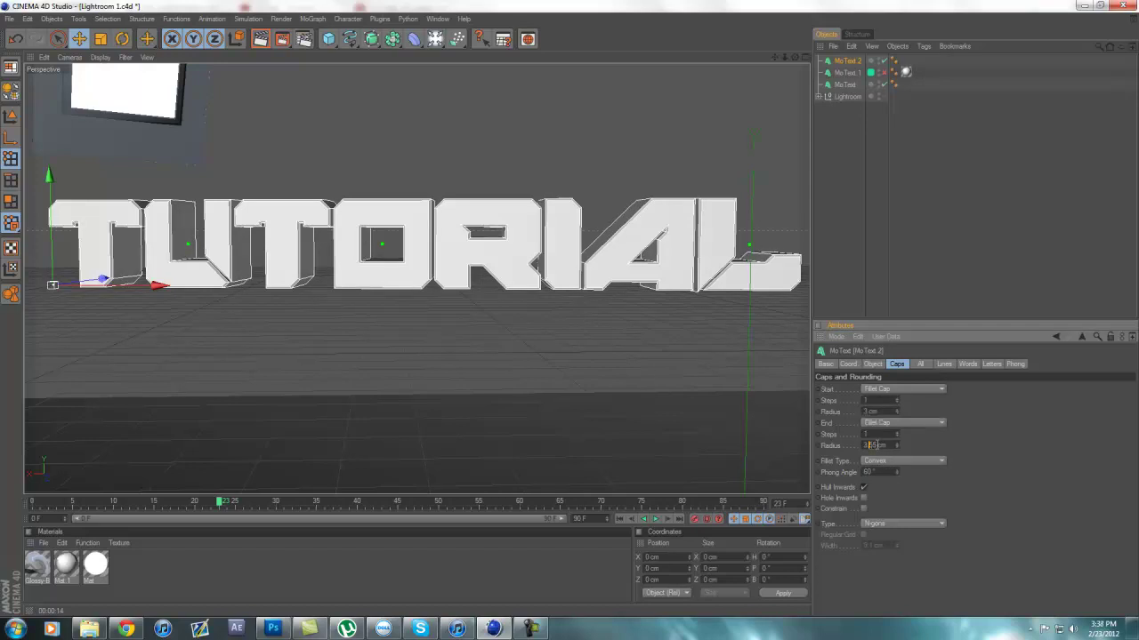
drag(869, 445, 880, 445)
key(Delete)
key(Return)
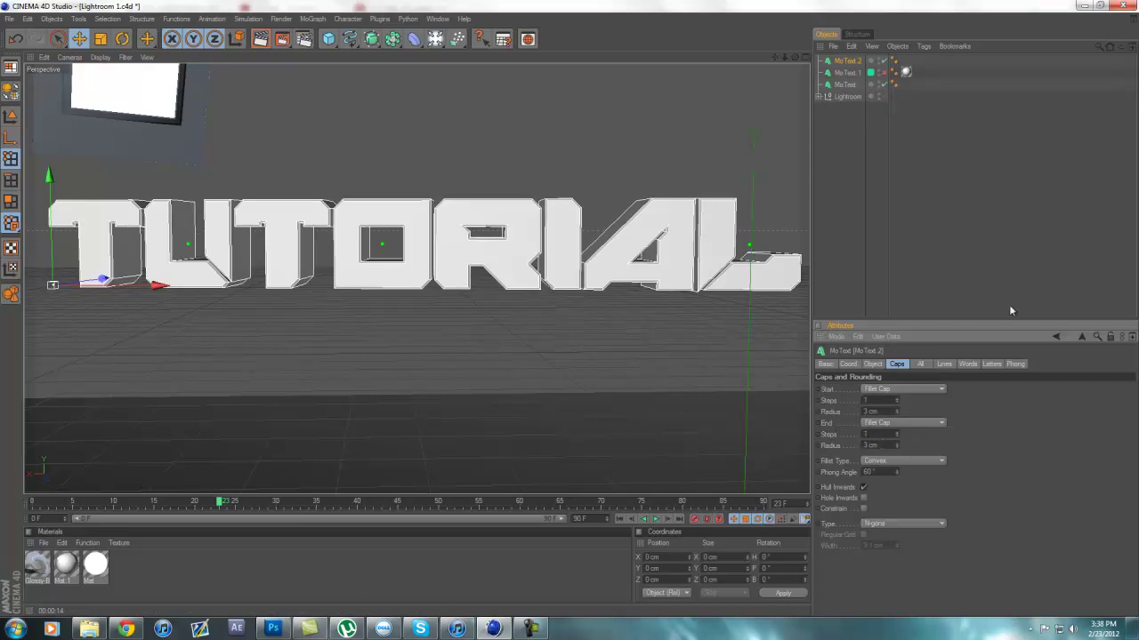
click(261, 40)
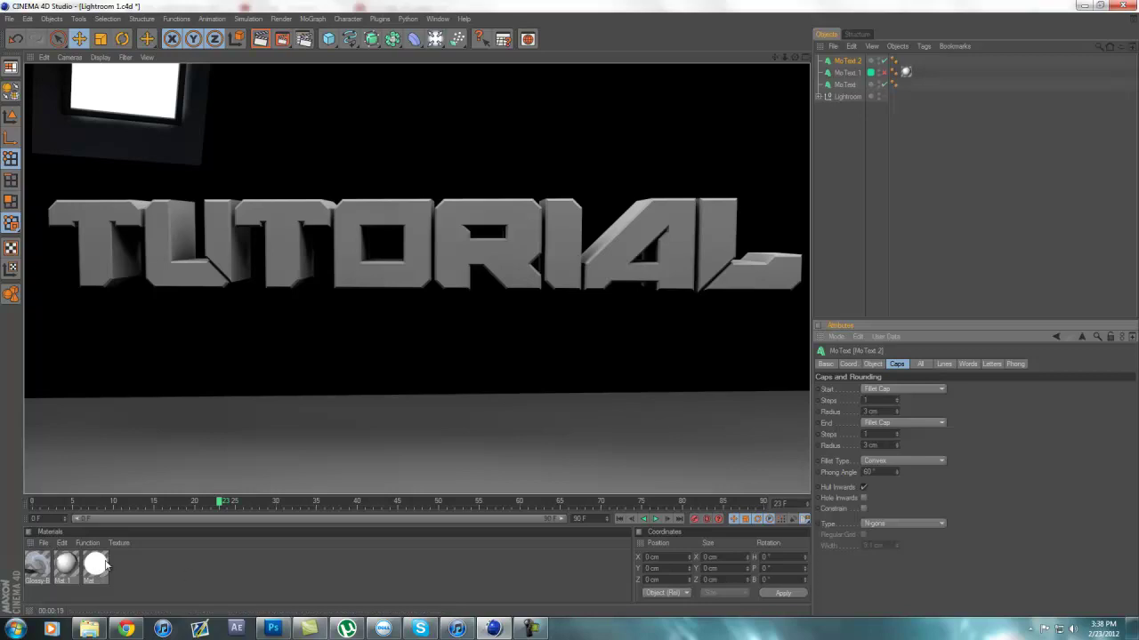
click(151, 564)
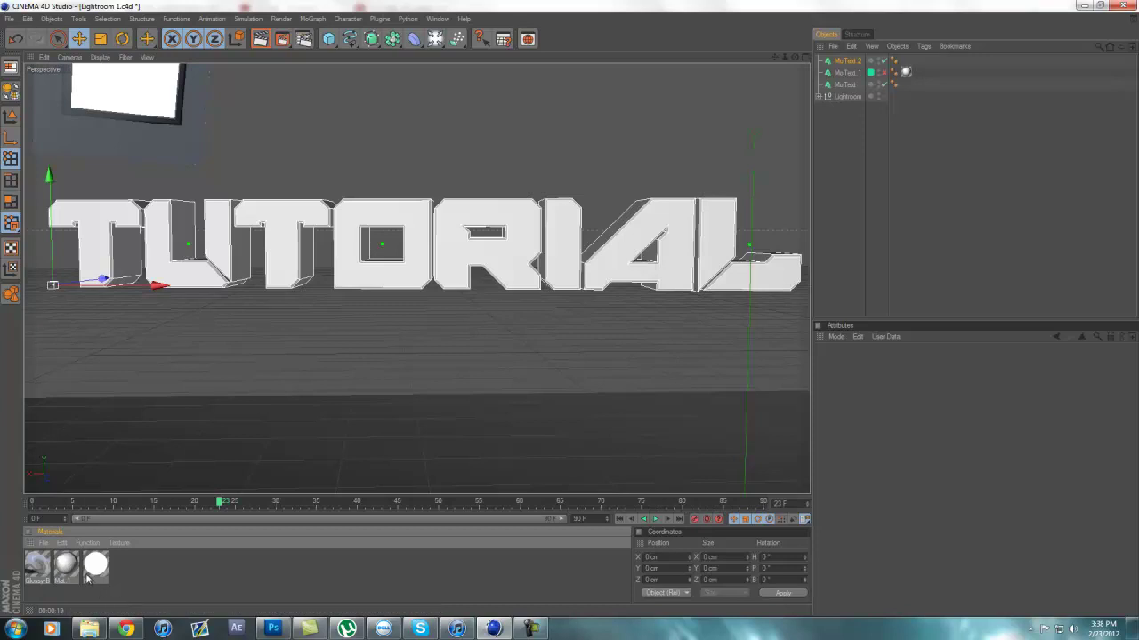
click(30, 543)
click(229, 568)
click(29, 545)
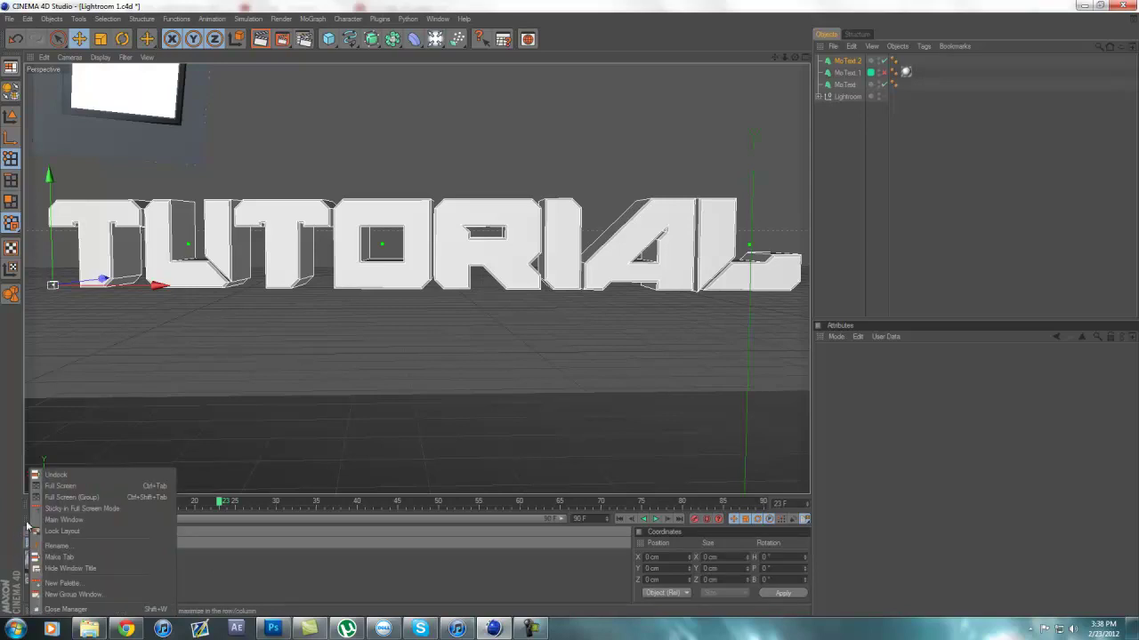
Create a new material for the TUTORIAL text.
click(200, 539)
click(45, 543)
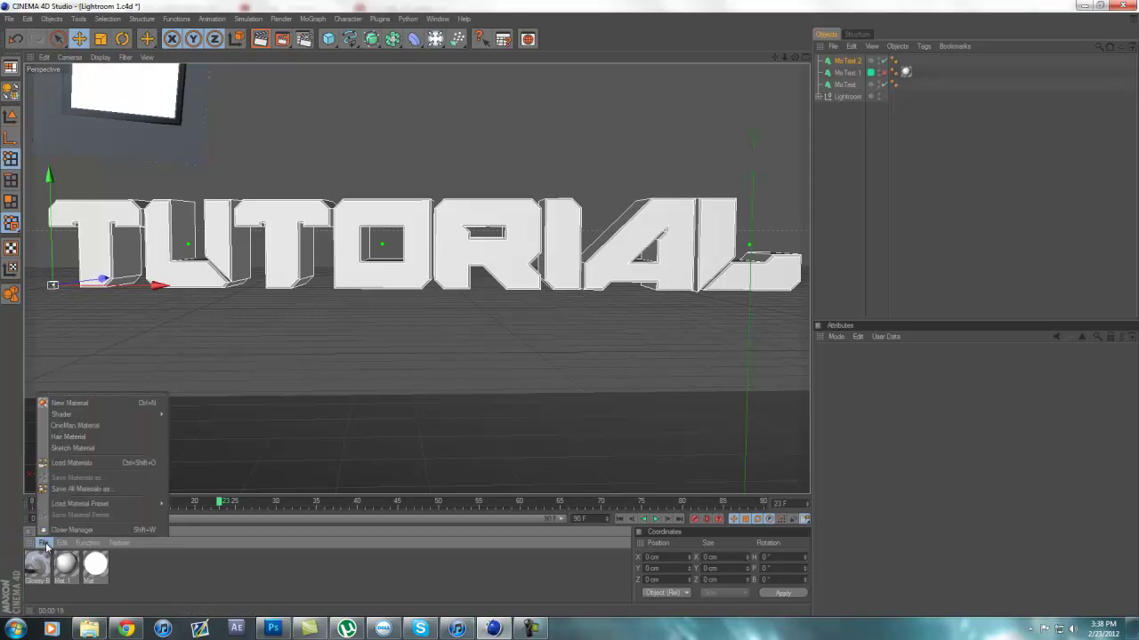
click(74, 403)
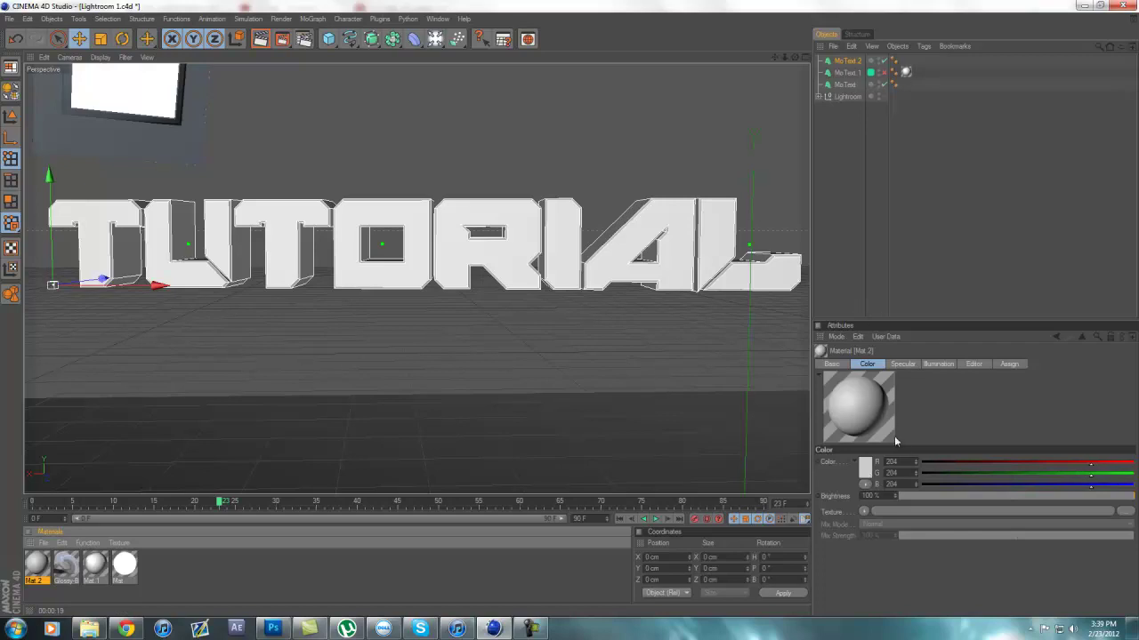
Set the new material's color to light grey, RGB 227, 227, 227.
click(865, 473)
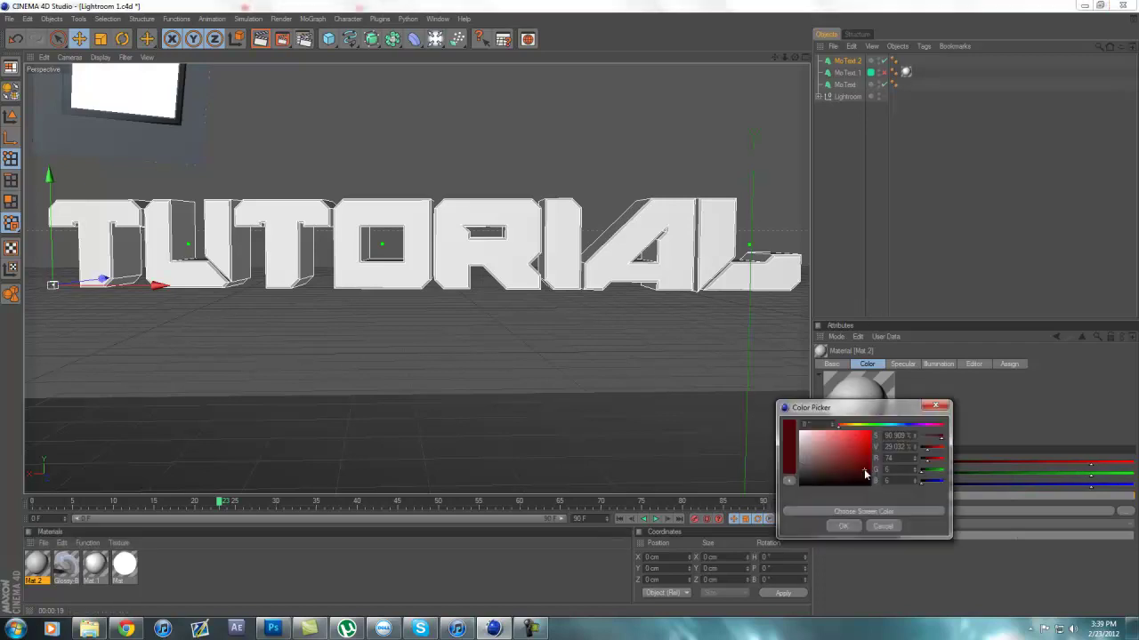
click(802, 448)
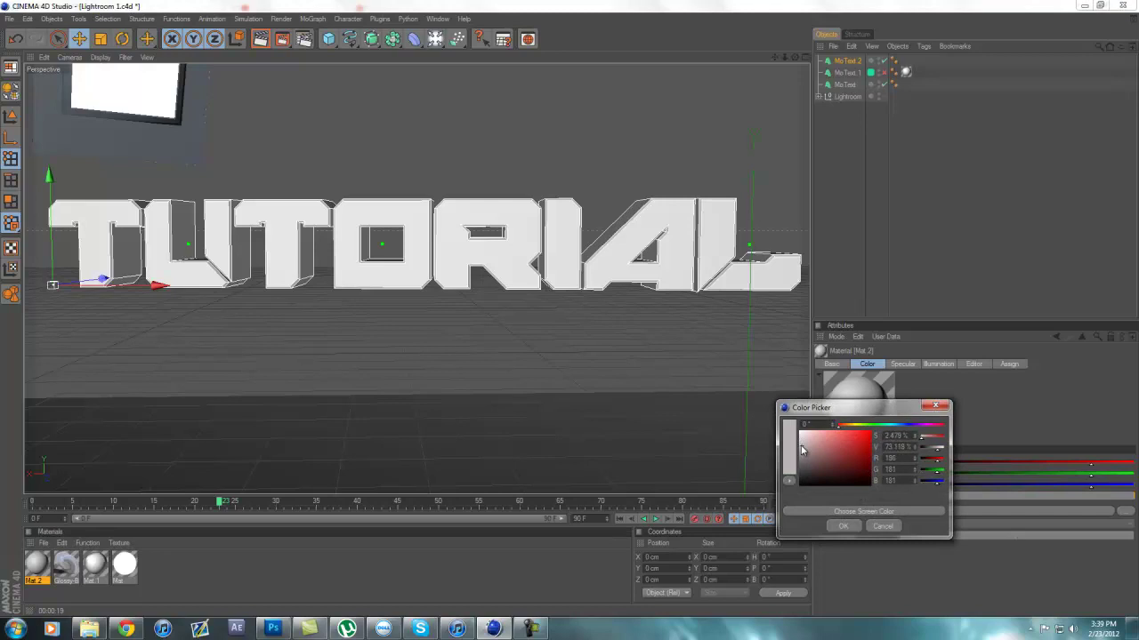
click(841, 526)
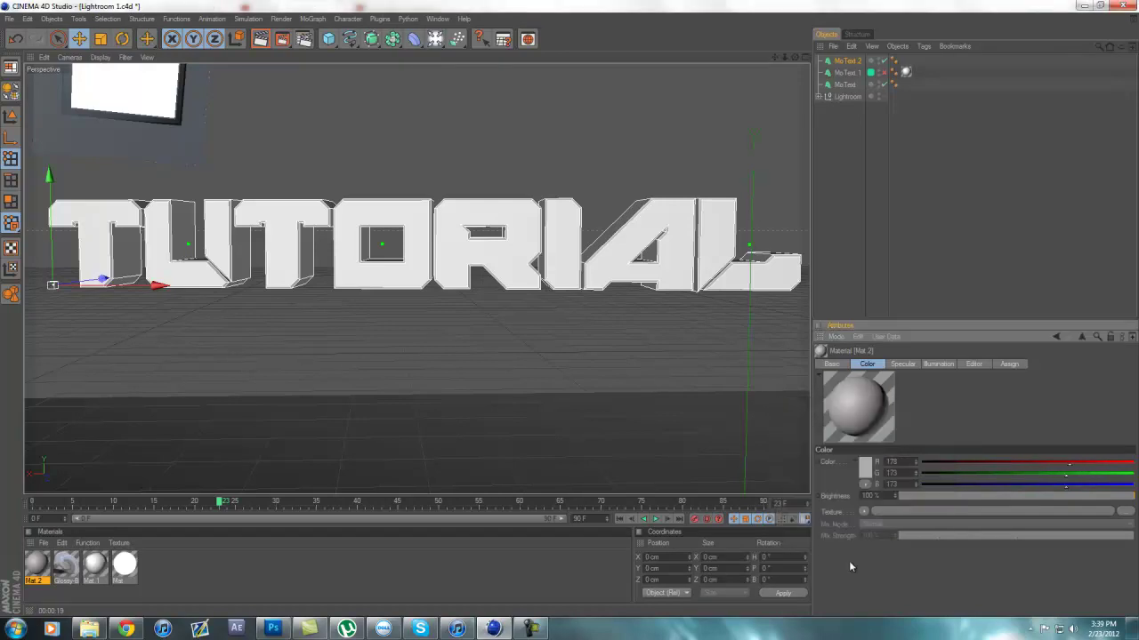
click(867, 474)
drag(803, 447, 798, 442)
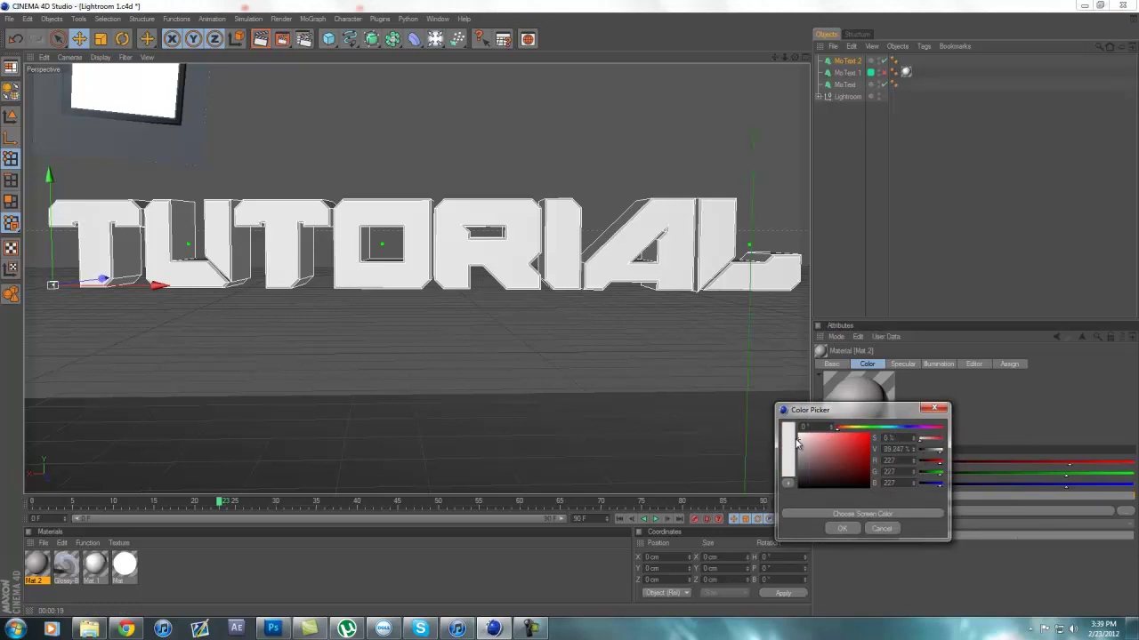
click(841, 528)
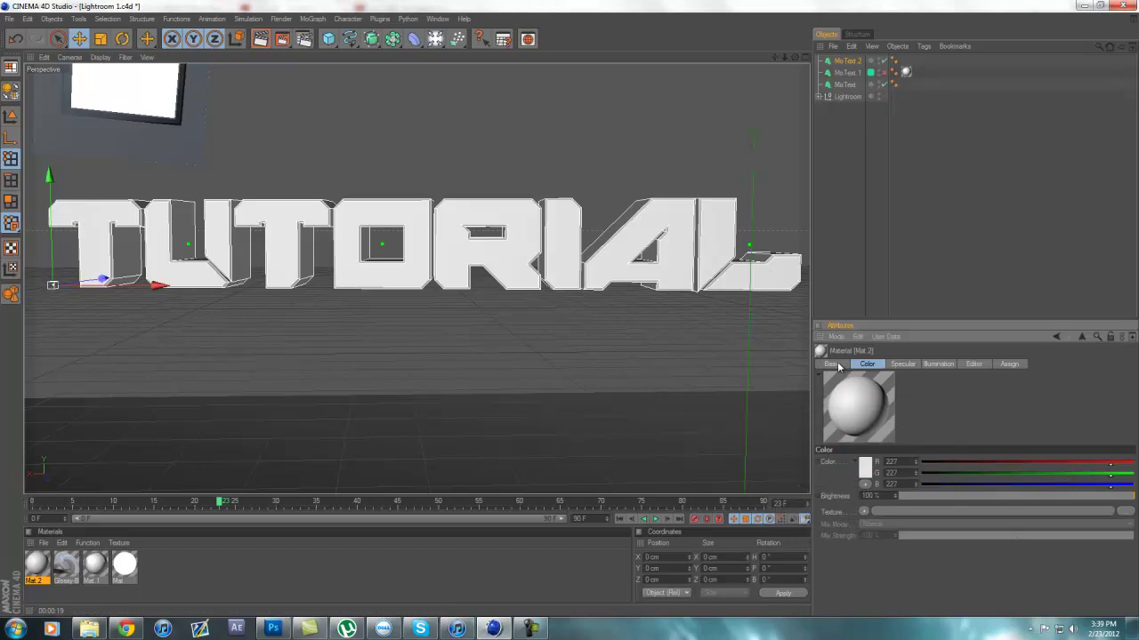
Try a Fresnel texture in the material's color channel and clear it again.
click(863, 516)
click(885, 557)
click(865, 513)
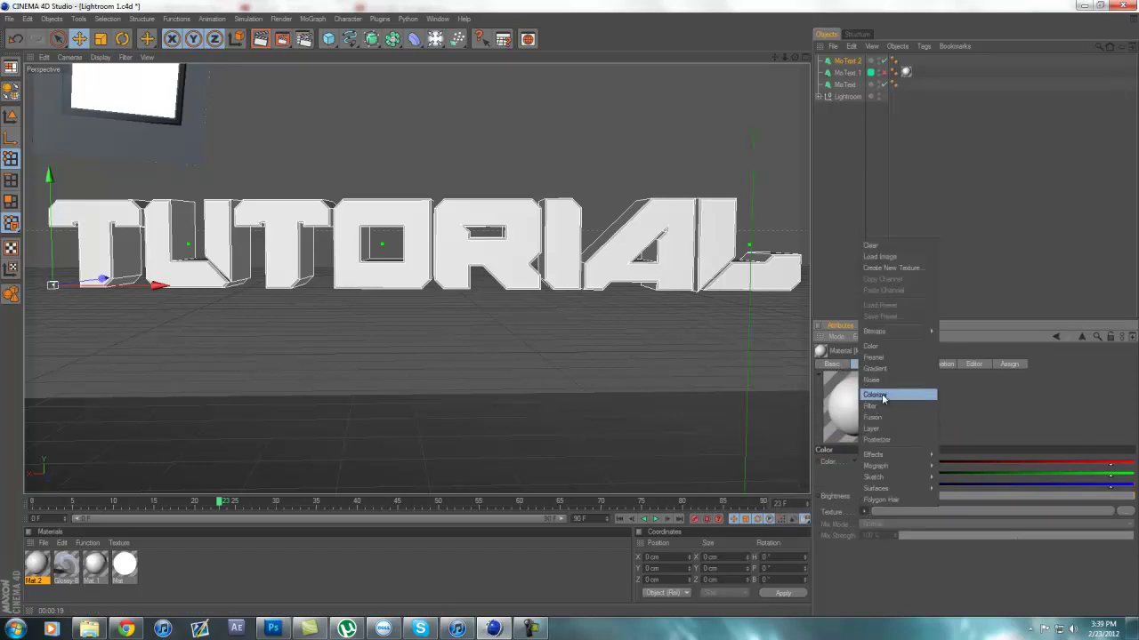
click(892, 359)
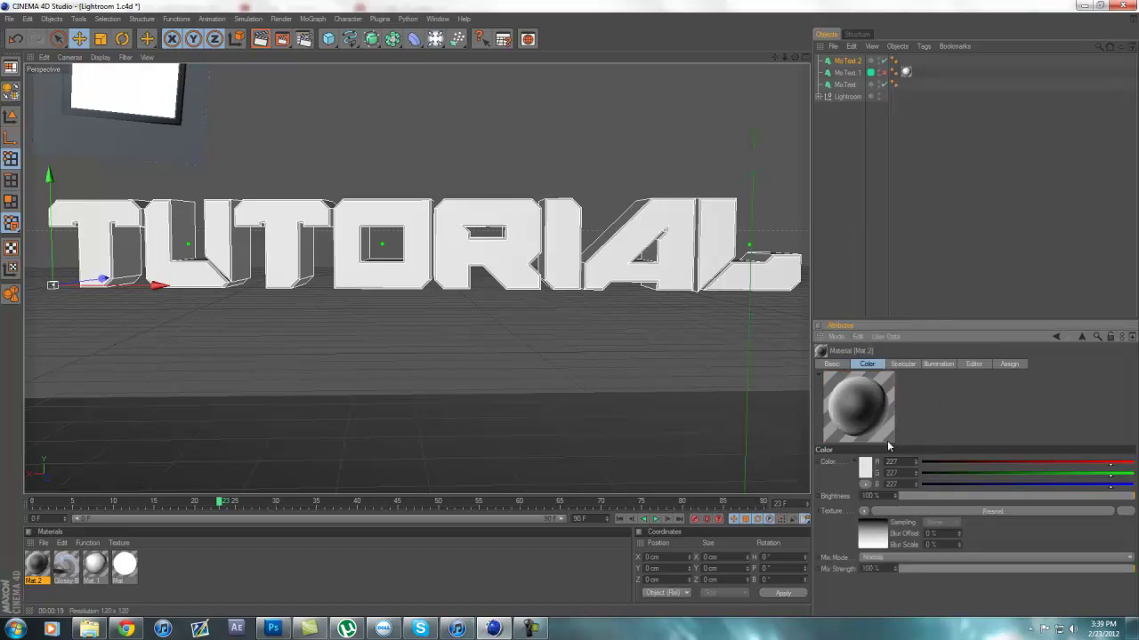
click(864, 513)
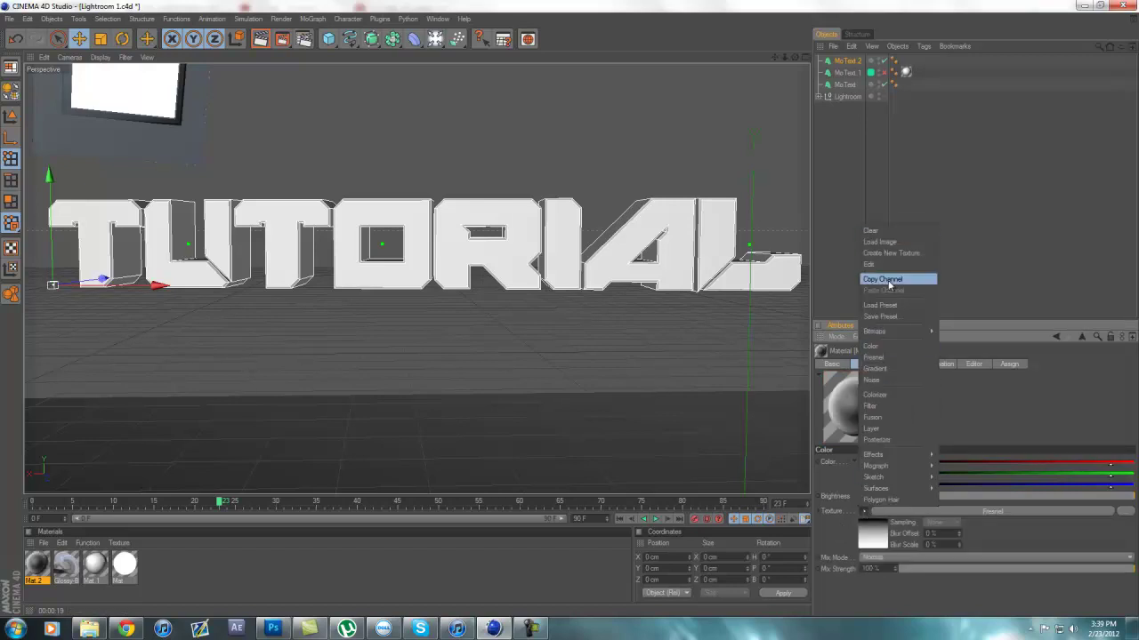
click(897, 231)
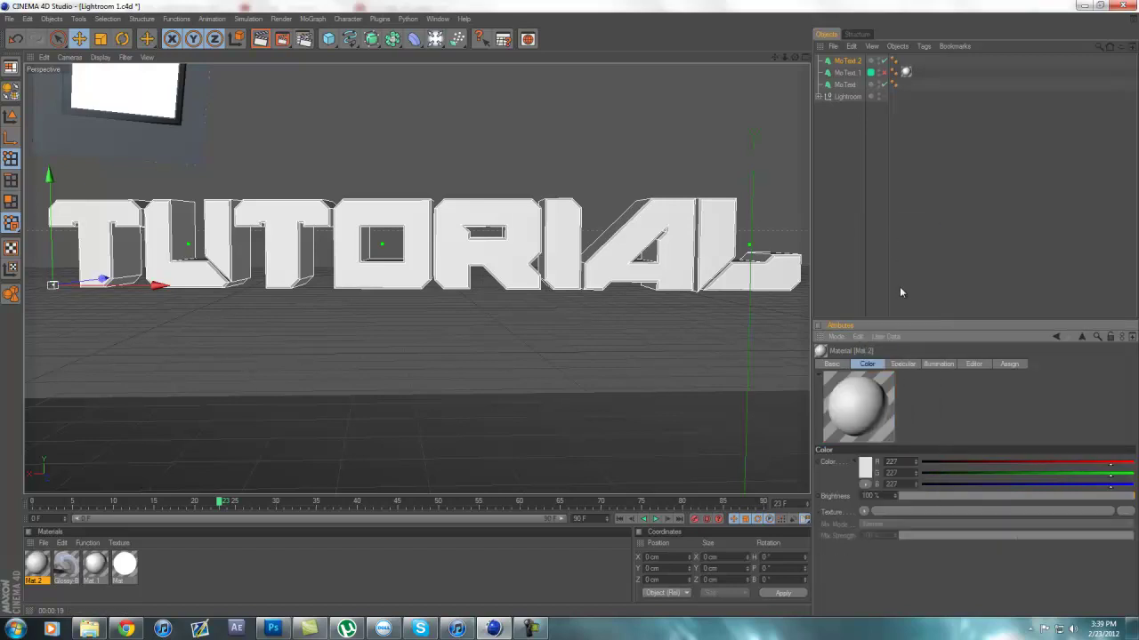
Enable the material's Reflection channel, show its settings and render the view.
click(901, 364)
click(867, 364)
click(818, 377)
click(818, 378)
click(833, 365)
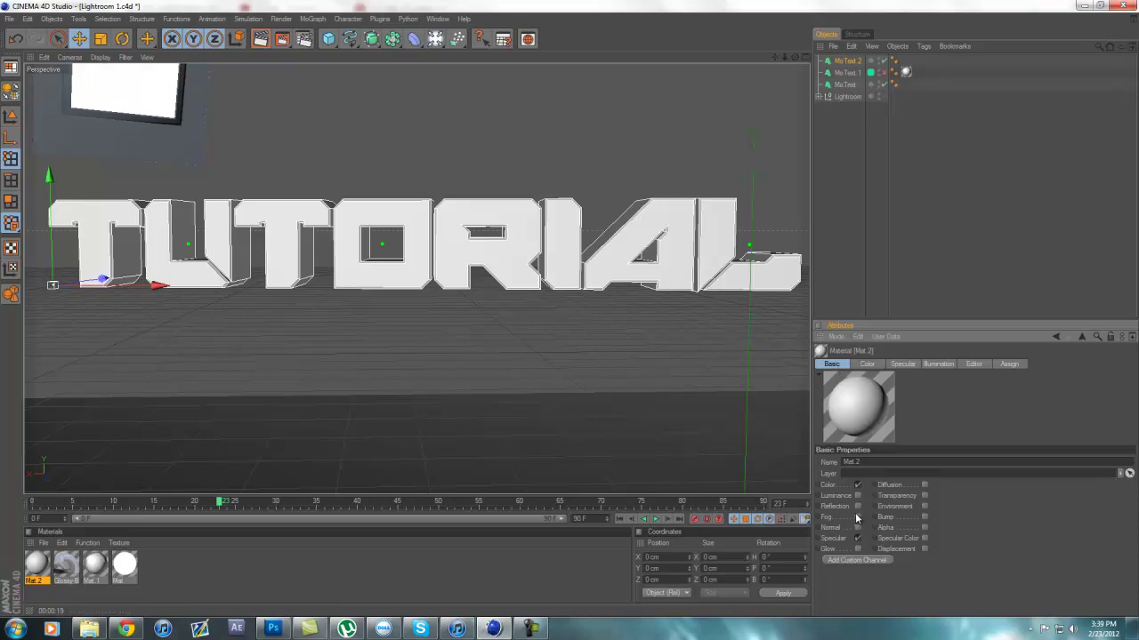
click(858, 506)
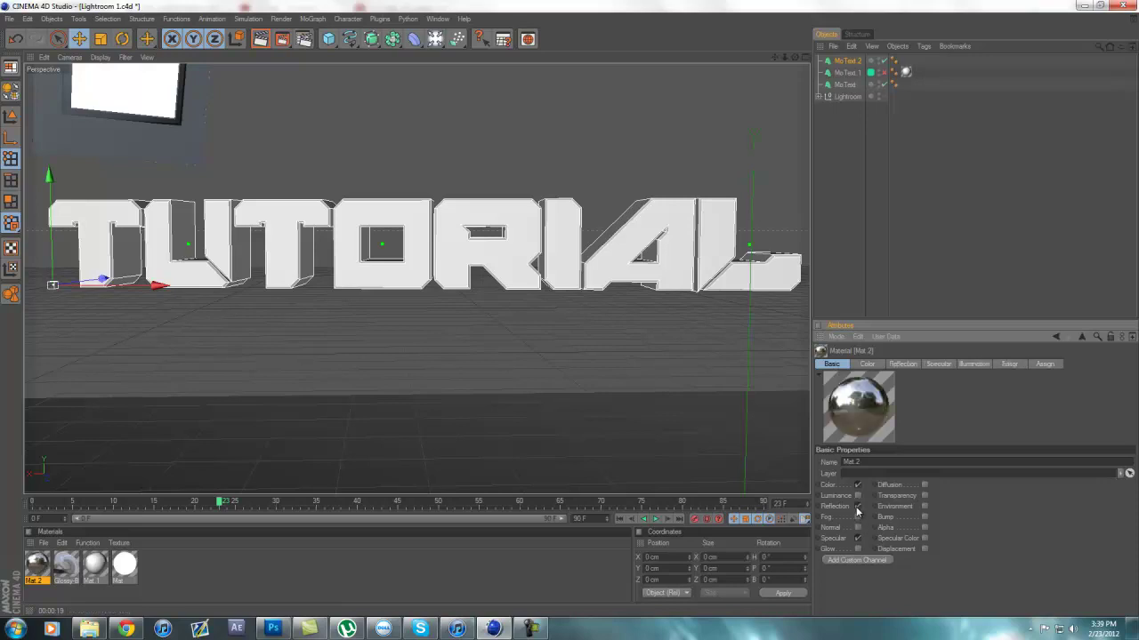
click(902, 366)
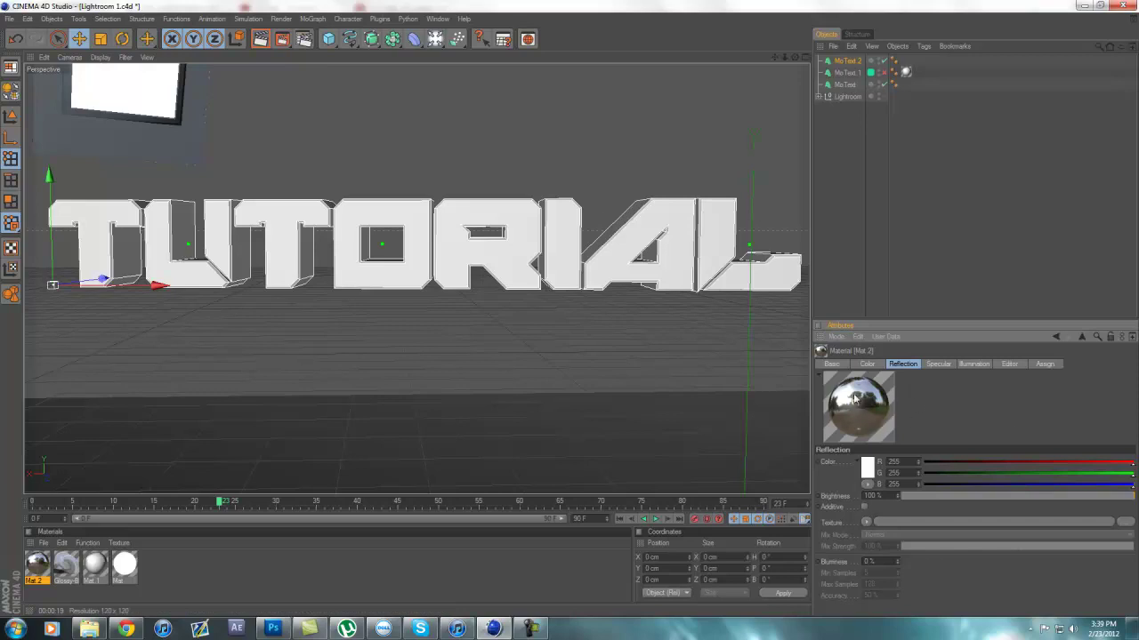
click(260, 39)
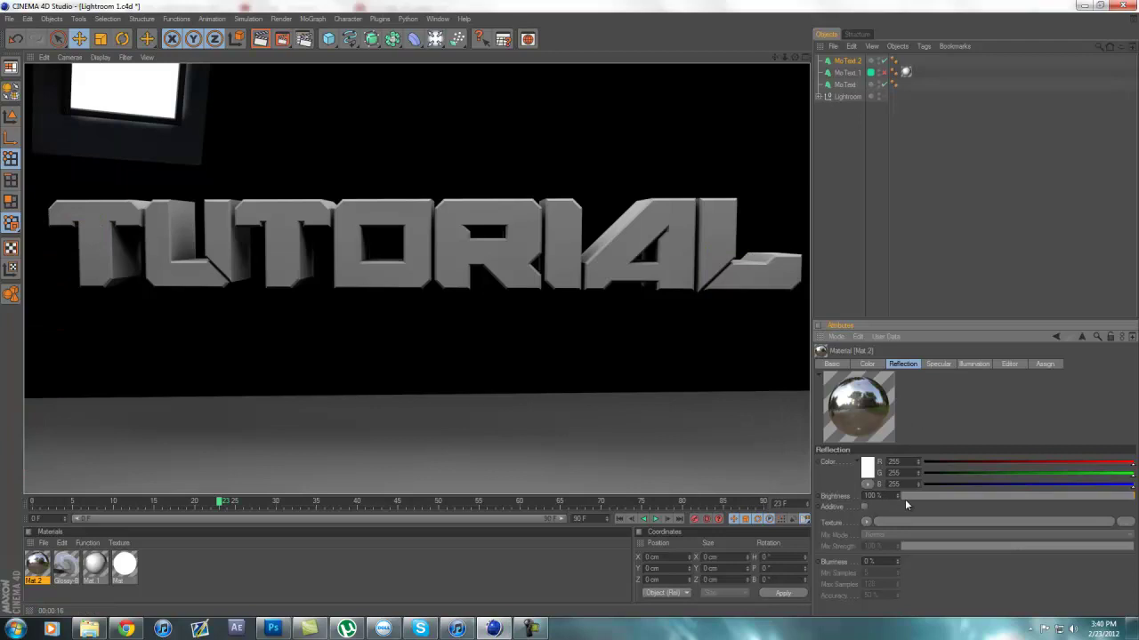
Add a Fresnel texture to the material's reflection and set the reflection brightness to about 83%.
click(867, 522)
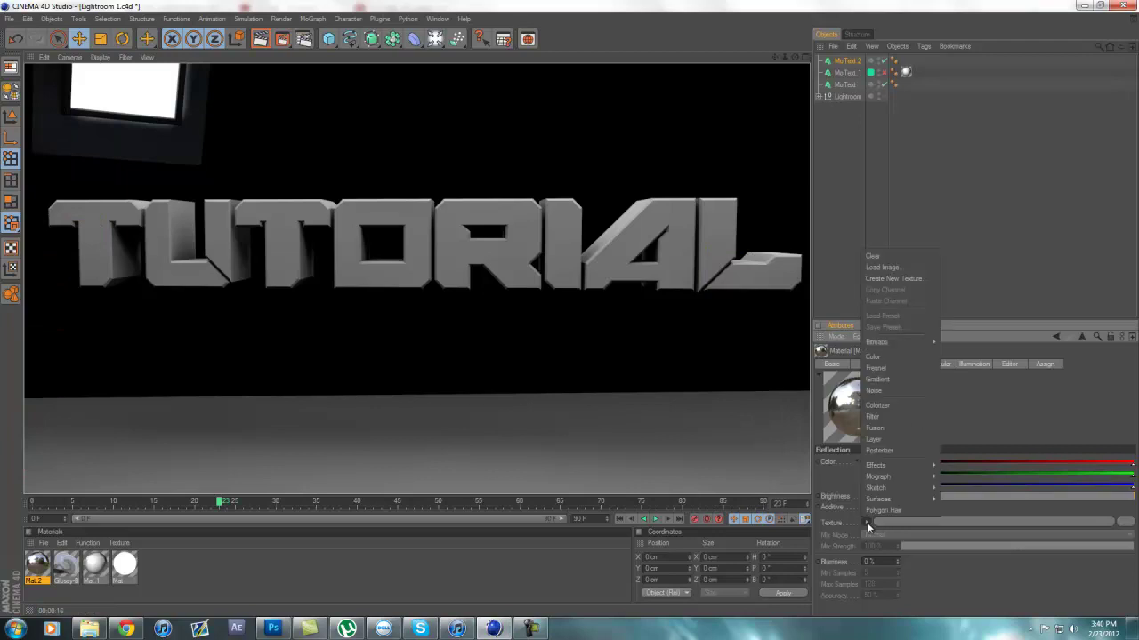
click(894, 372)
click(1093, 496)
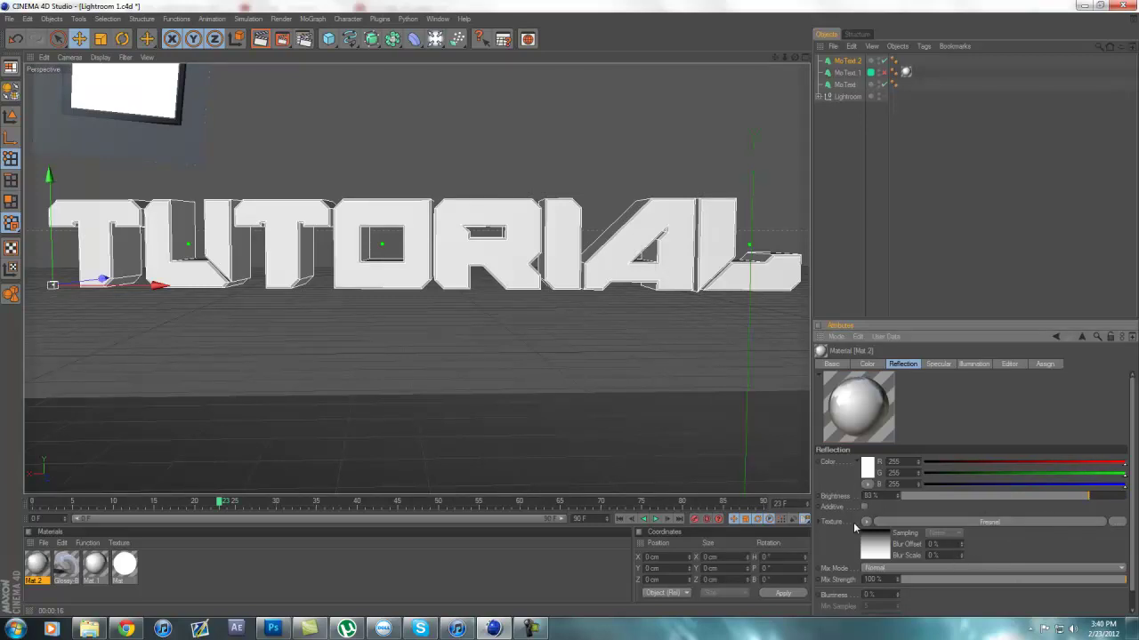
Enable the material's Luminance channel and show its settings.
click(982, 365)
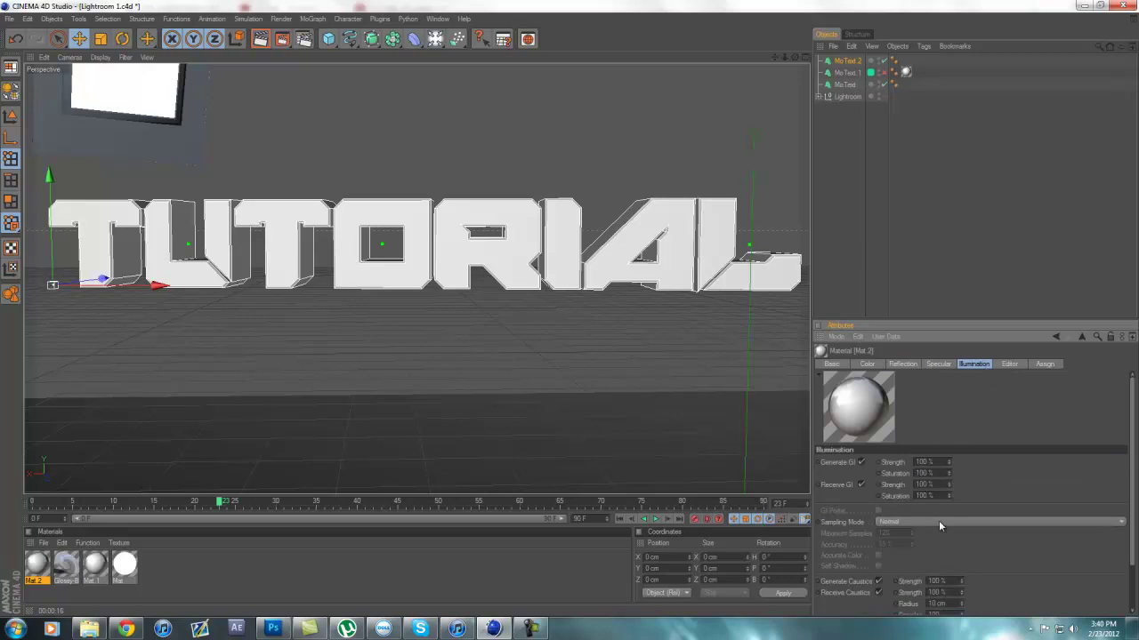
click(832, 363)
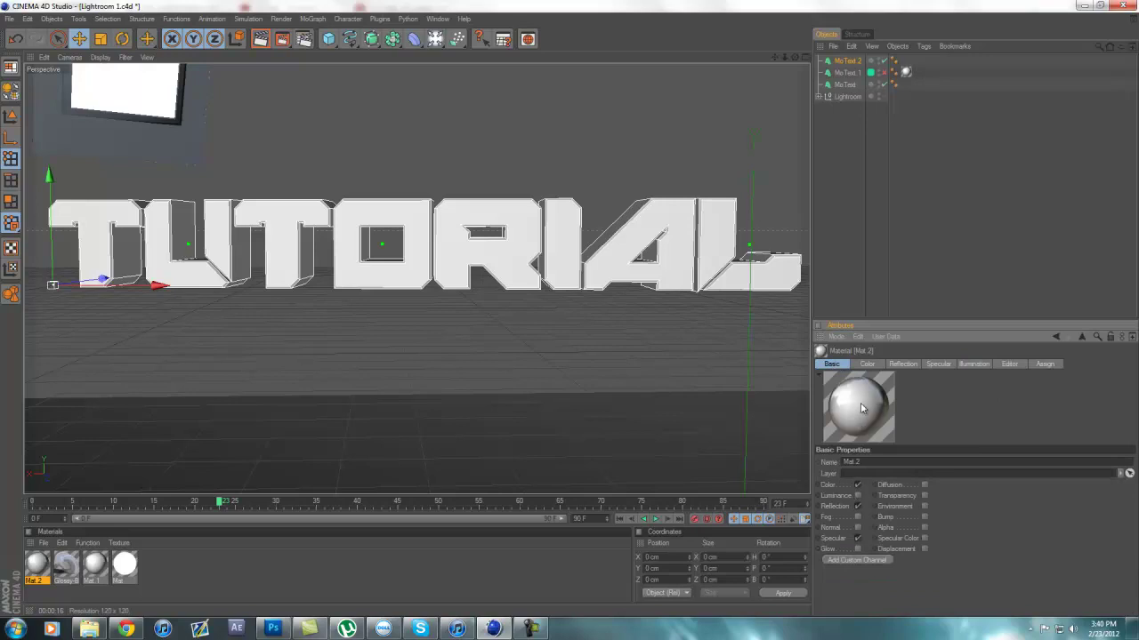
click(857, 495)
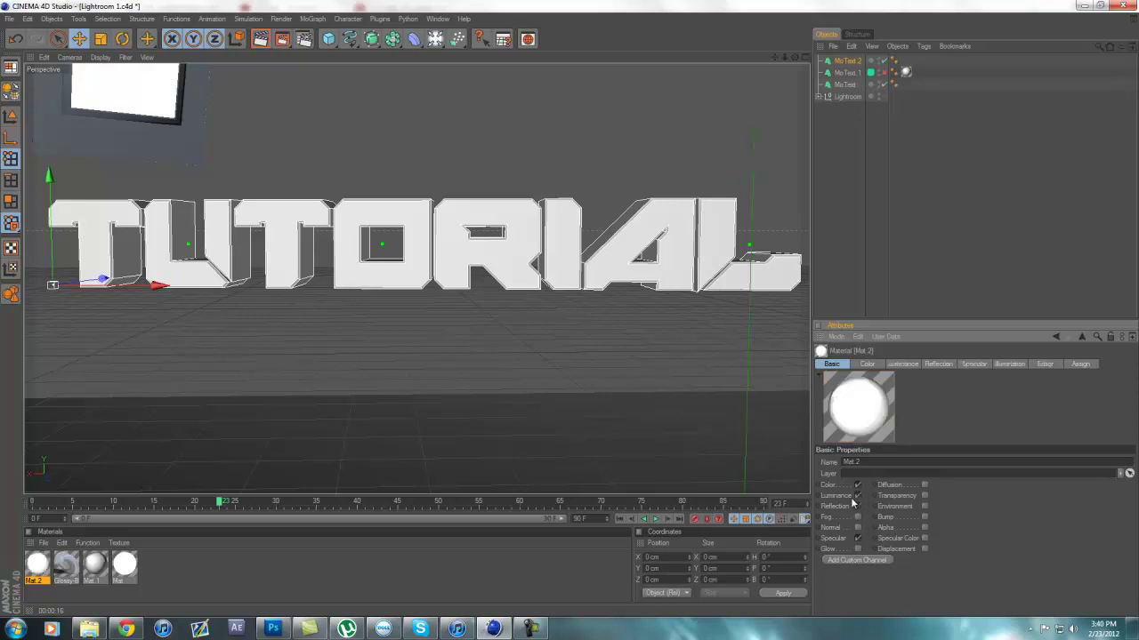
click(902, 365)
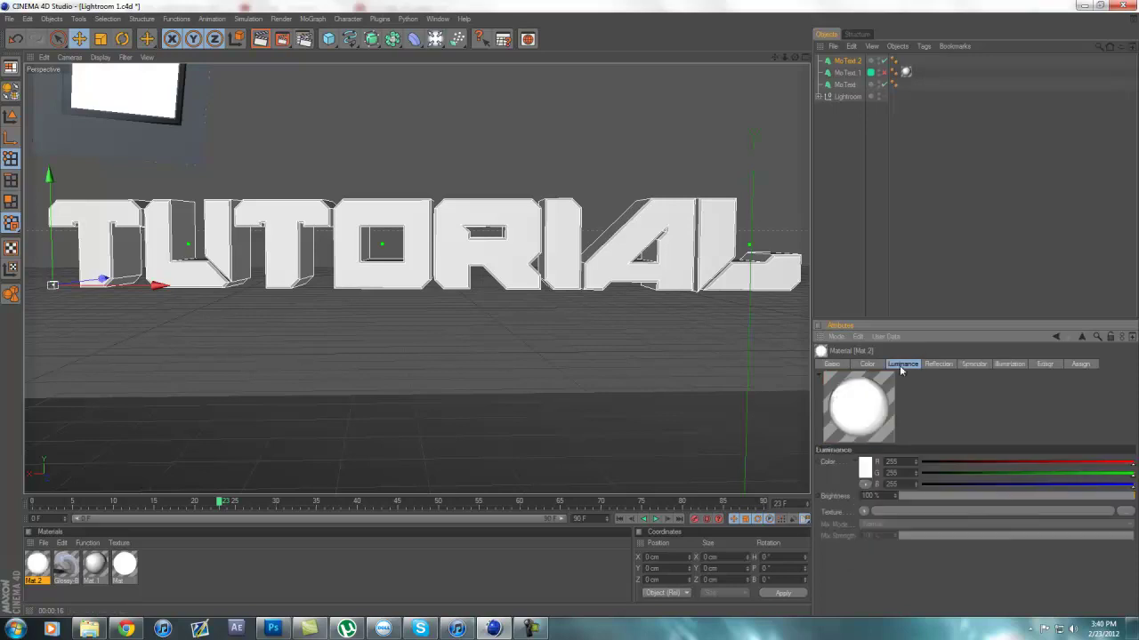
Give the luminance channel a Fresnel texture with 70% brightness and render the view.
click(863, 512)
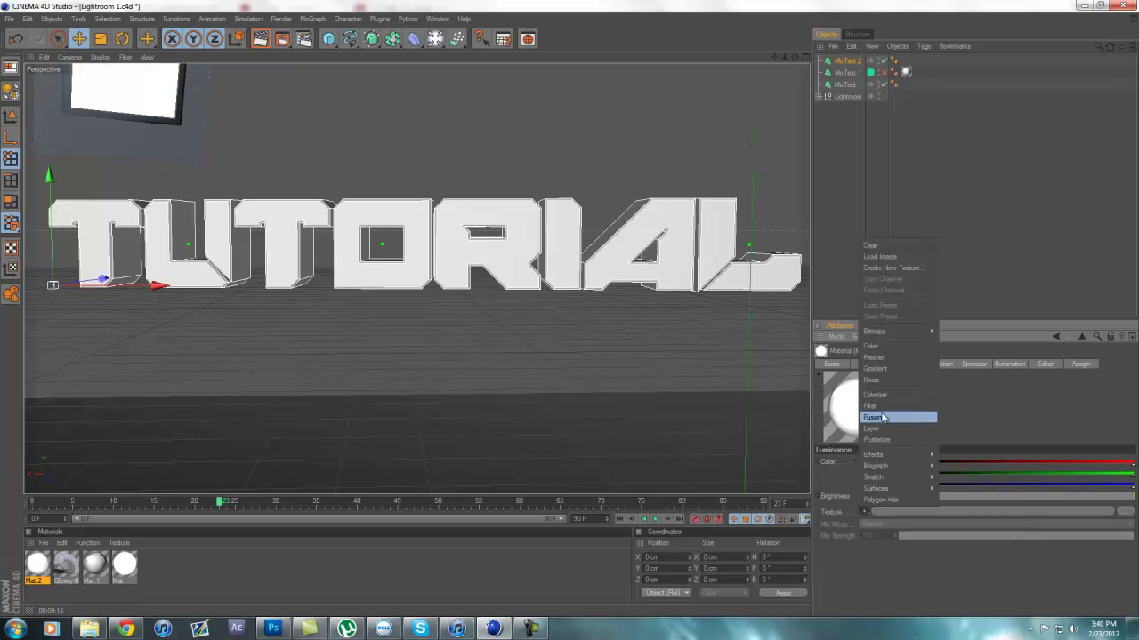
click(875, 417)
click(862, 512)
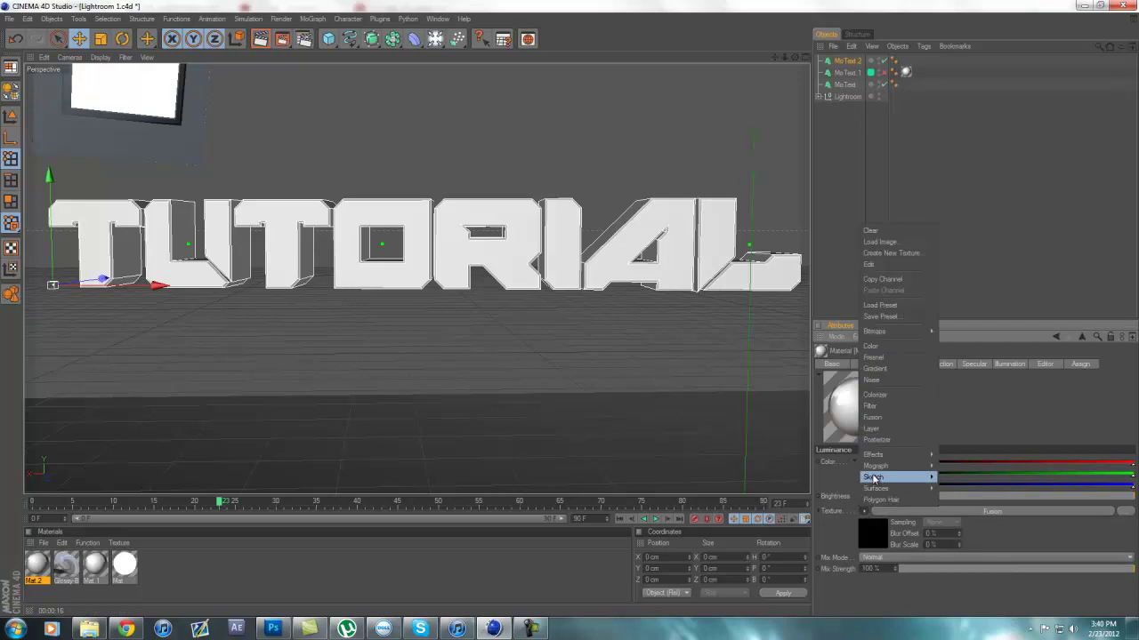
click(891, 361)
drag(1071, 498, 1065, 495)
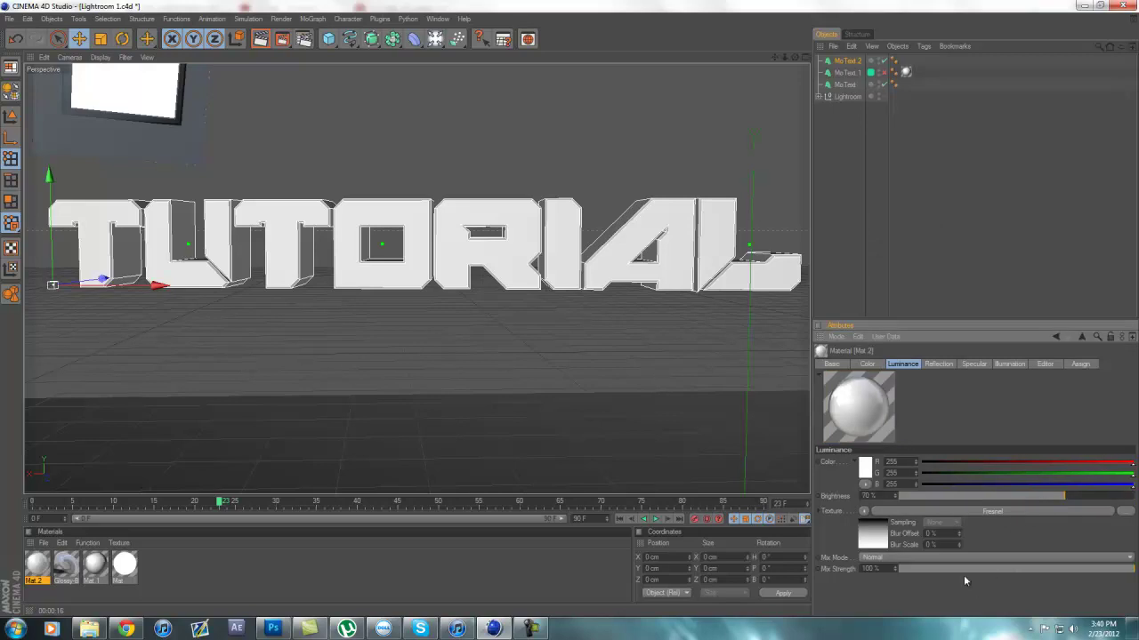
click(261, 39)
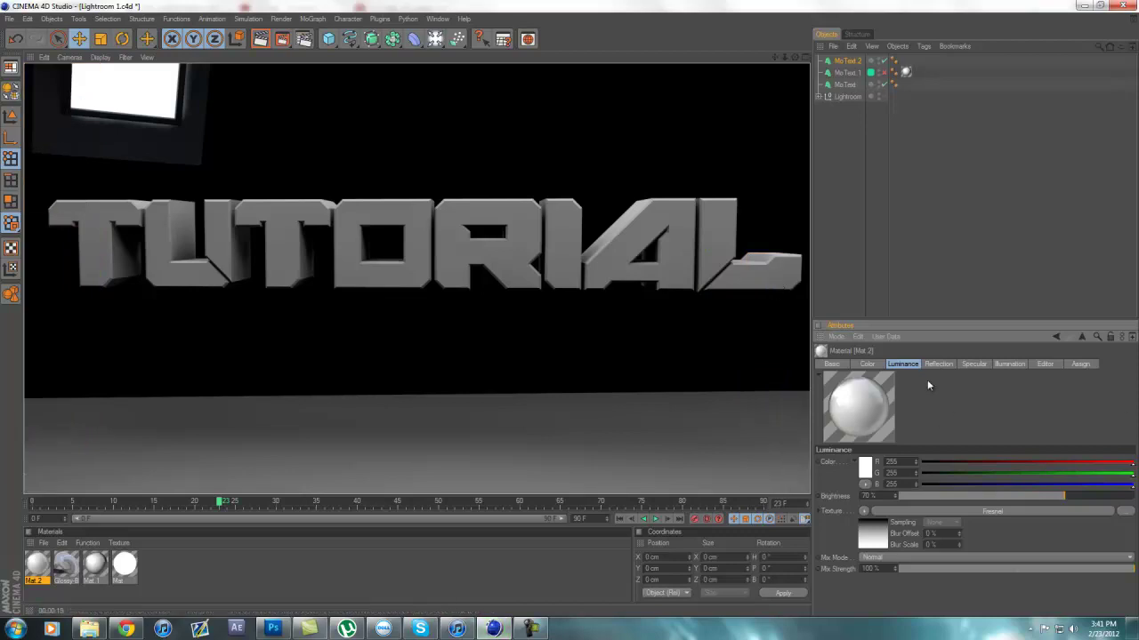
Try the material's Alpha channel with Image Alpha switched off, and disable the channel again.
click(831, 365)
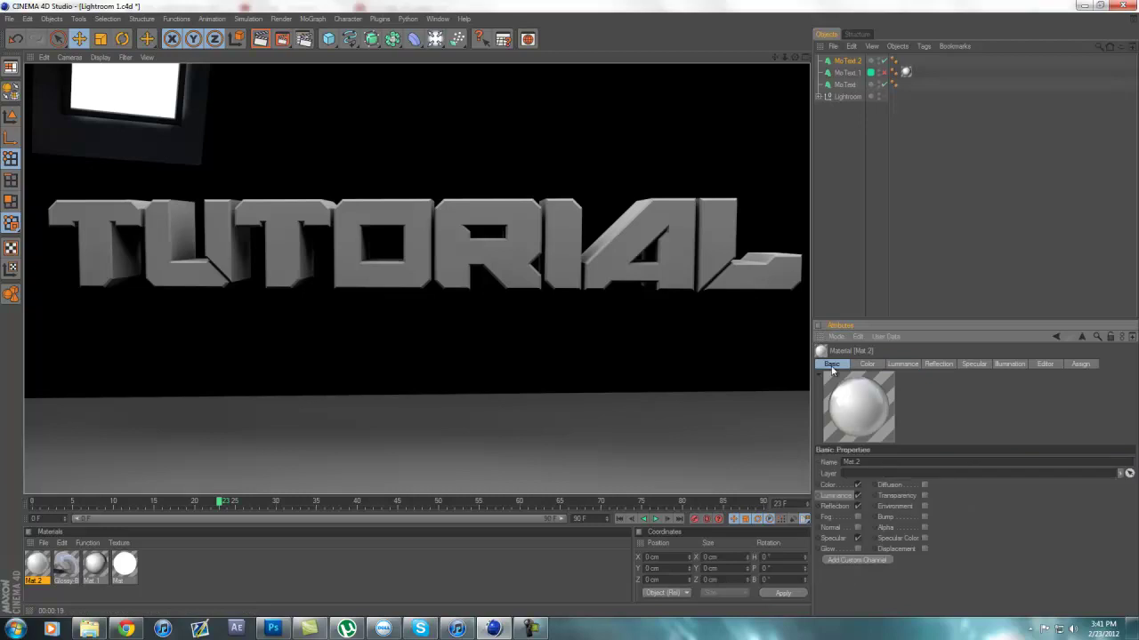
click(923, 528)
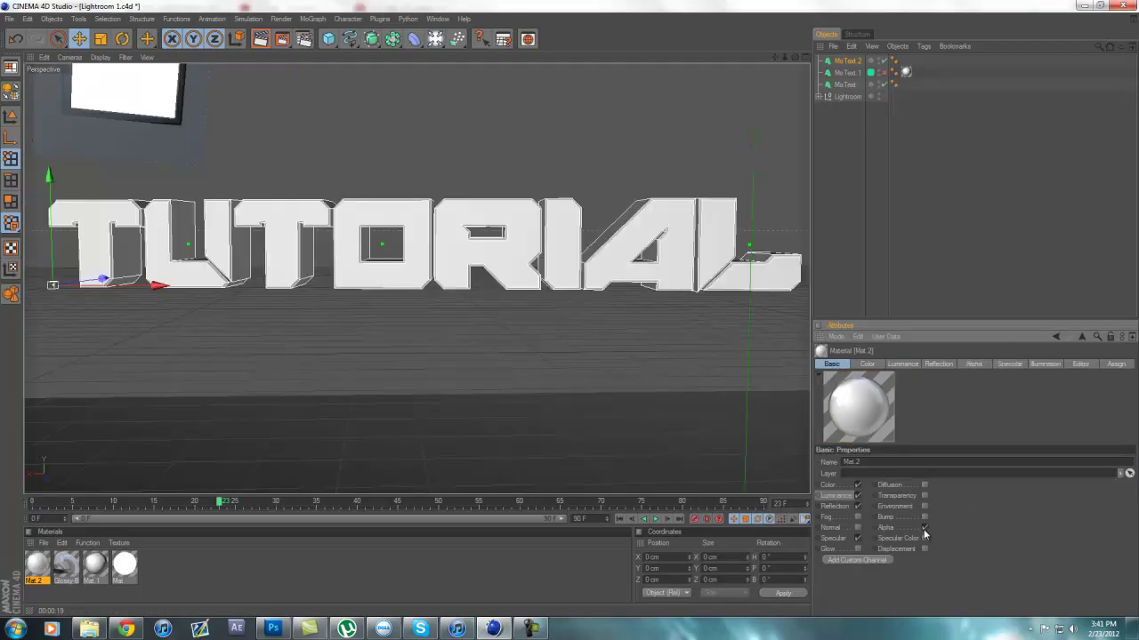
click(973, 365)
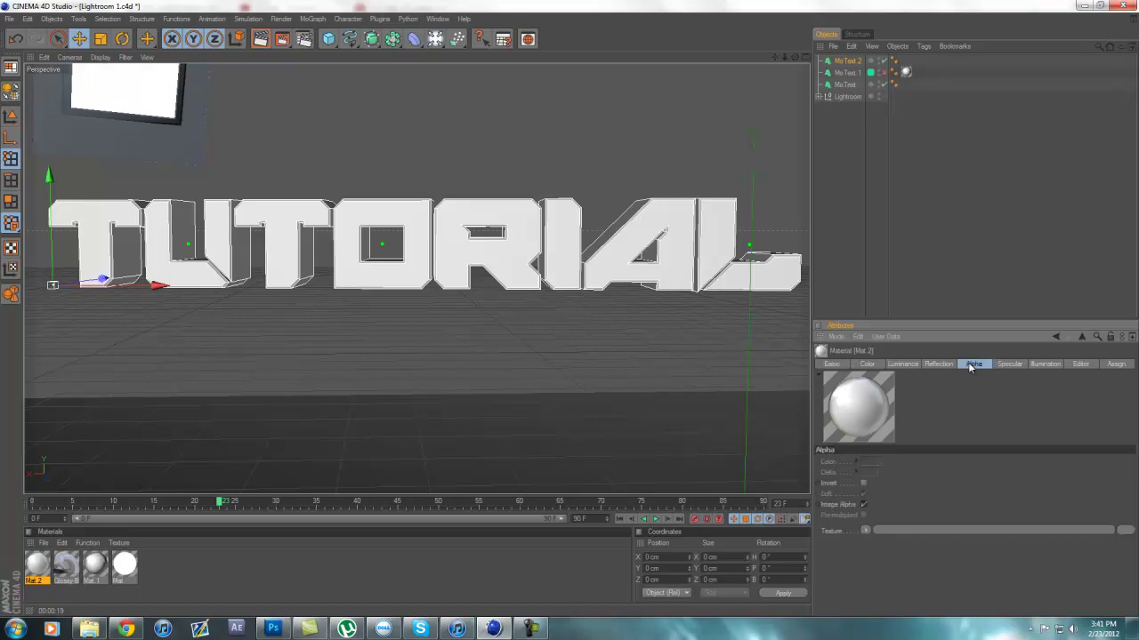
click(863, 504)
click(831, 365)
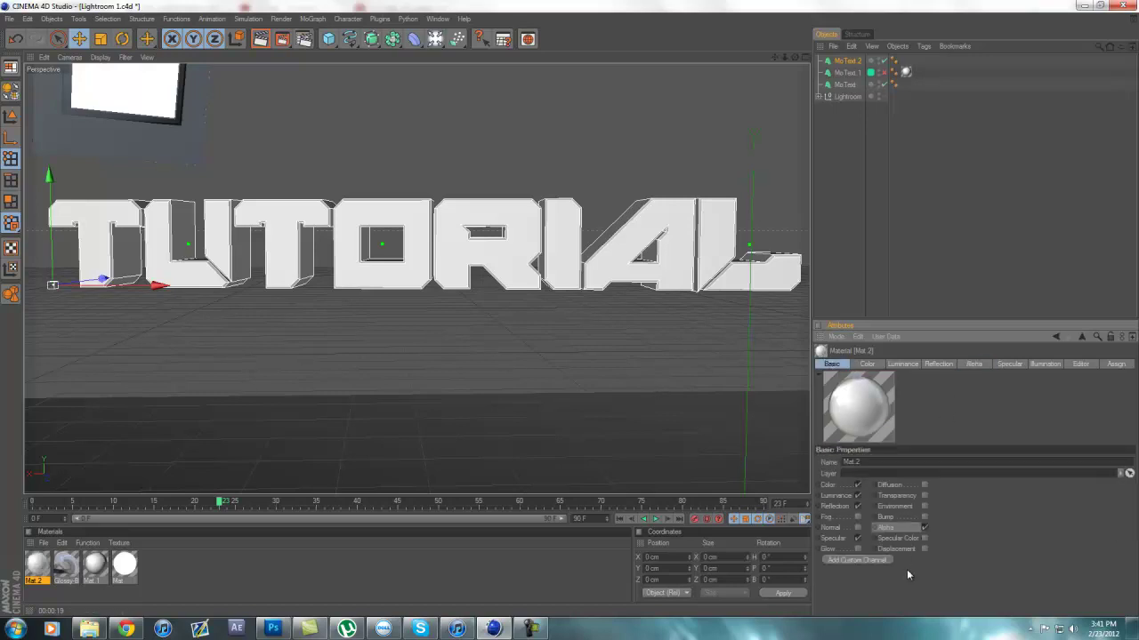
click(924, 528)
Enable the material's Glow channel, set its inner strength to 40% and lower its outer strength.
click(855, 548)
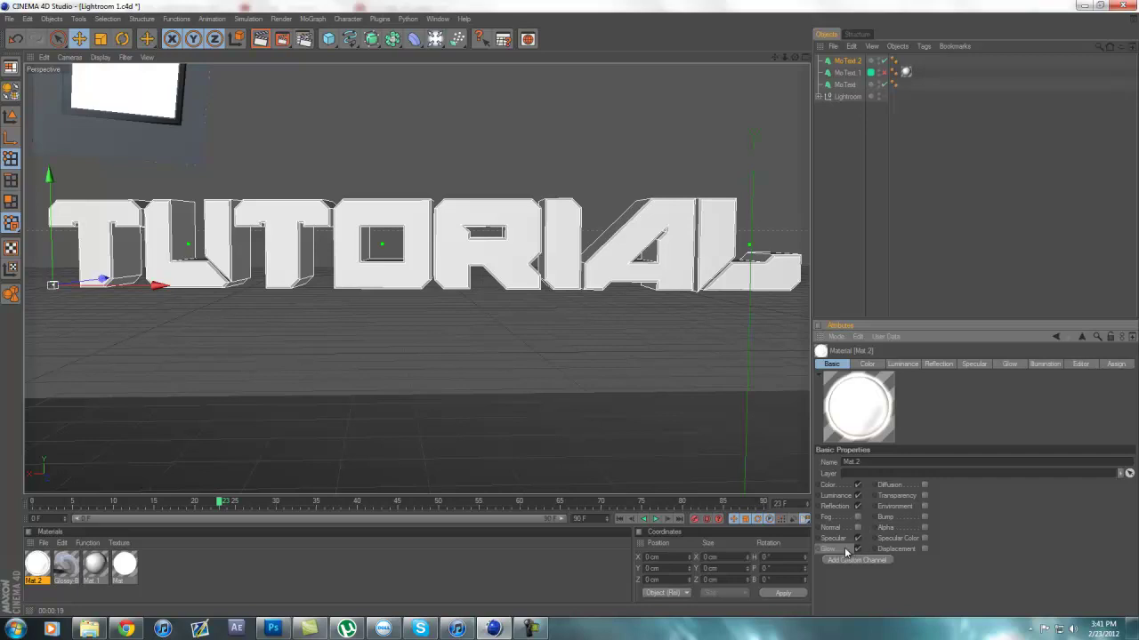
click(1009, 365)
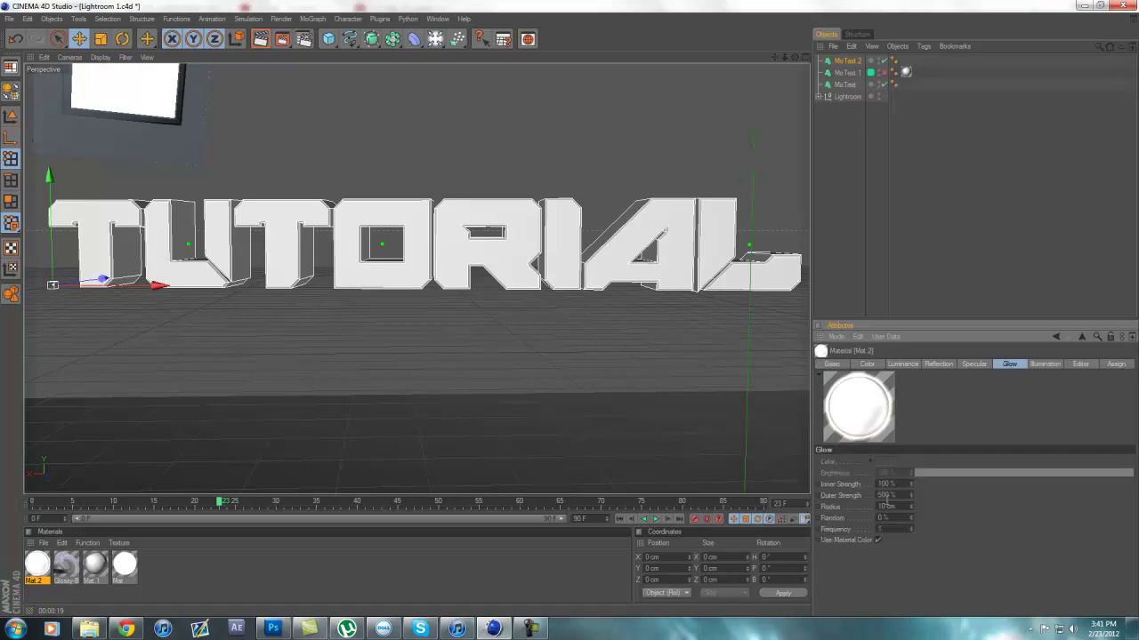
drag(896, 483, 884, 483)
text(50)
key(Tab)
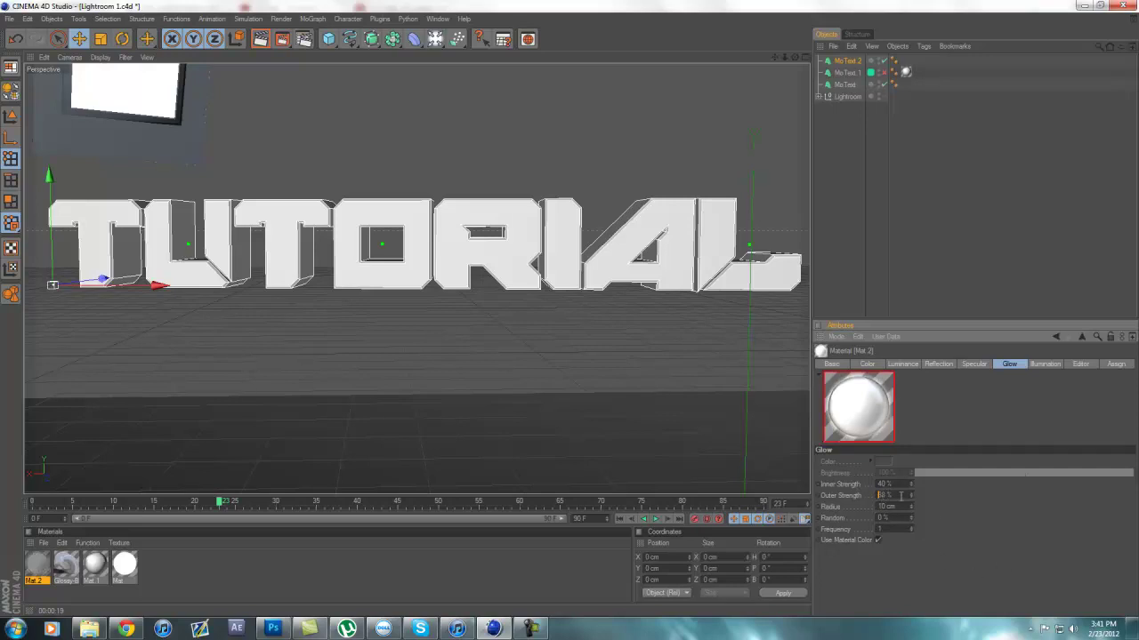
Render the view, apply the new material to the TUTORIAL text and reselect the material.
click(262, 40)
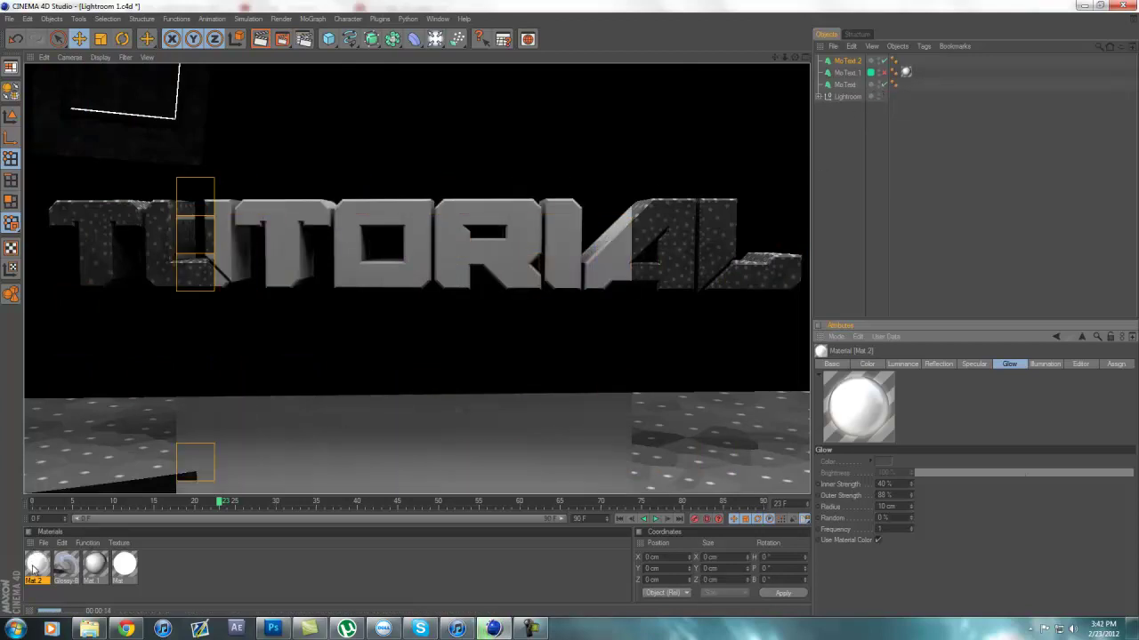
drag(35, 563, 860, 57)
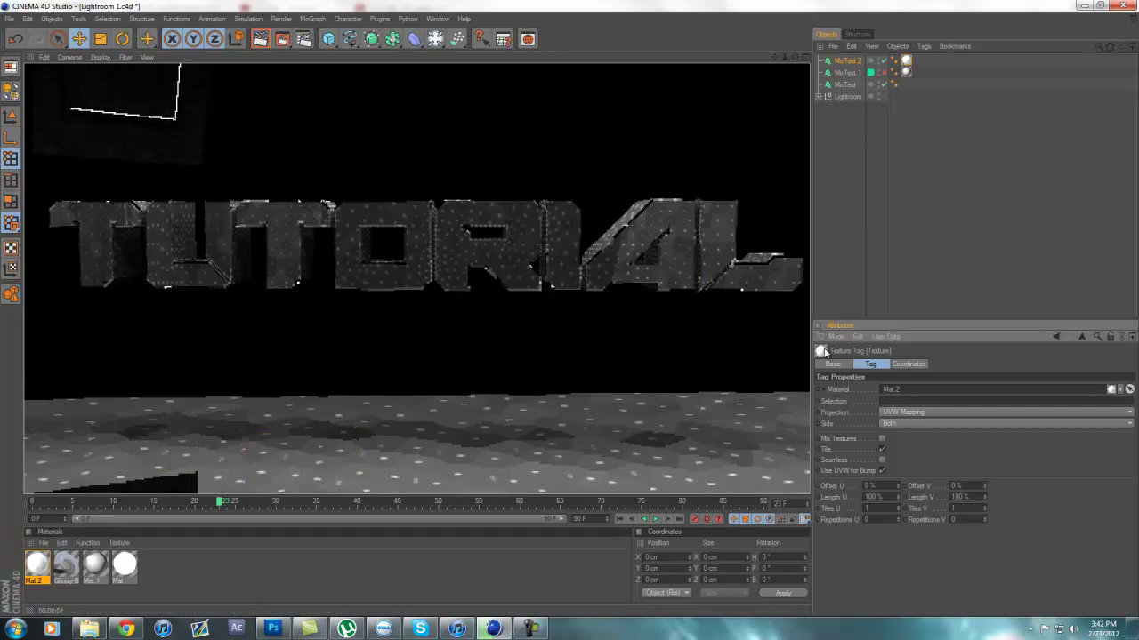
click(34, 576)
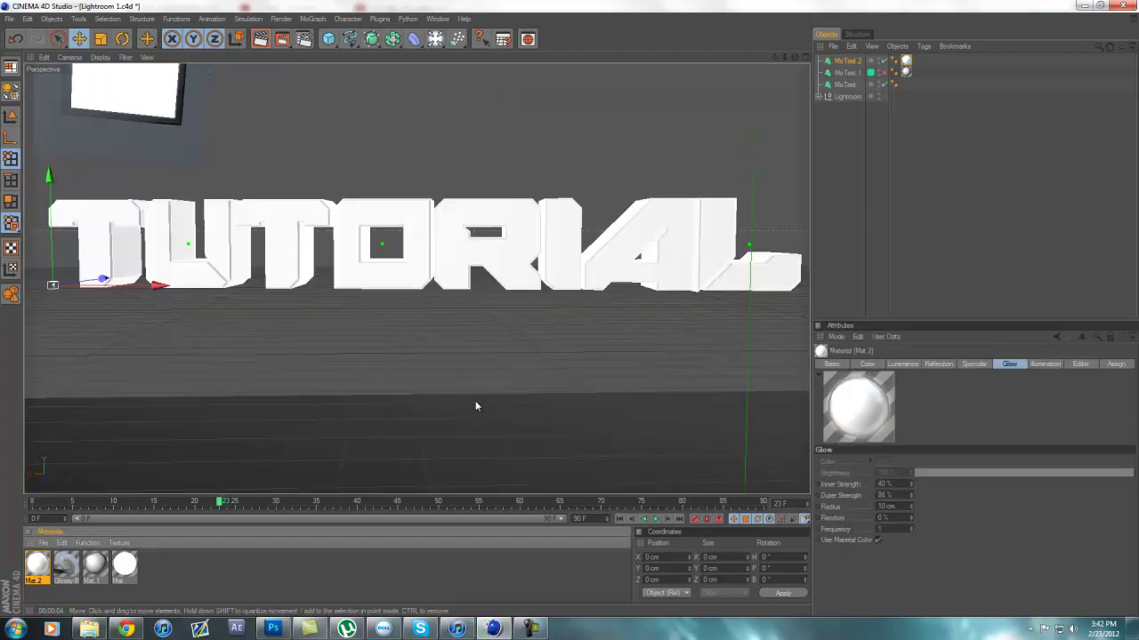
Render the view to preview the material on the TUTORIAL text, and display the material's basic channel list.
click(260, 39)
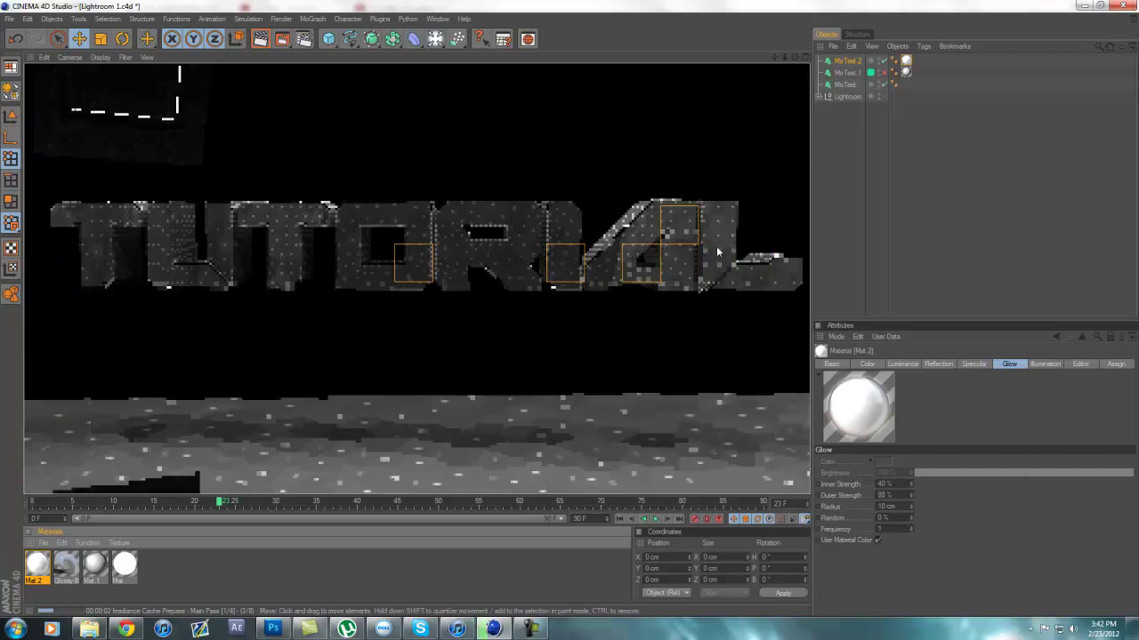
click(831, 364)
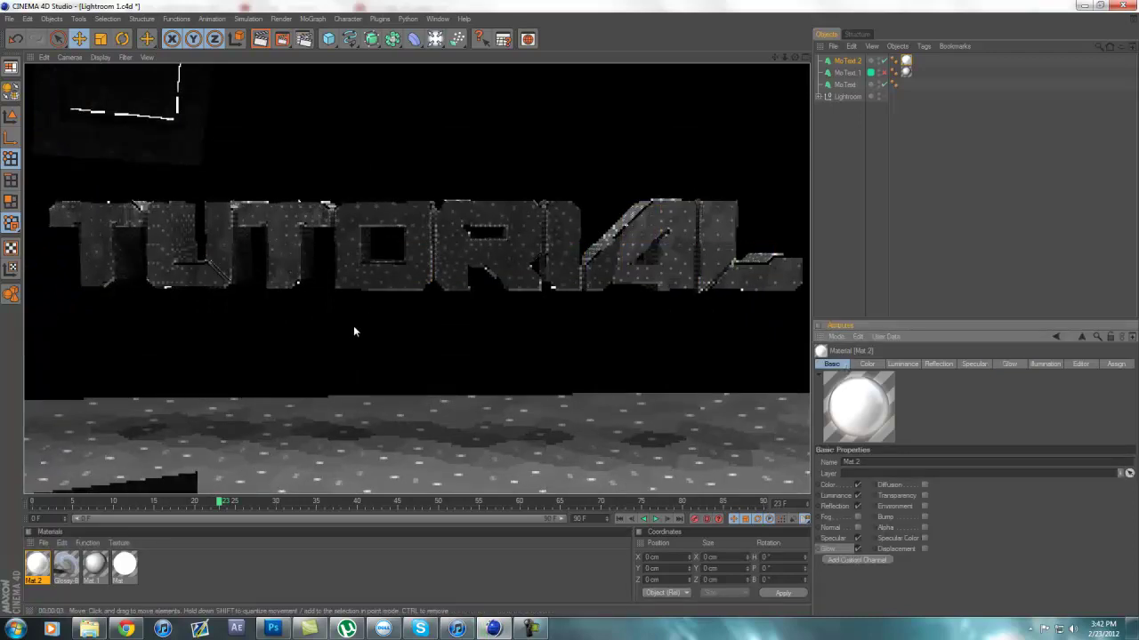
key(ctrl+r)
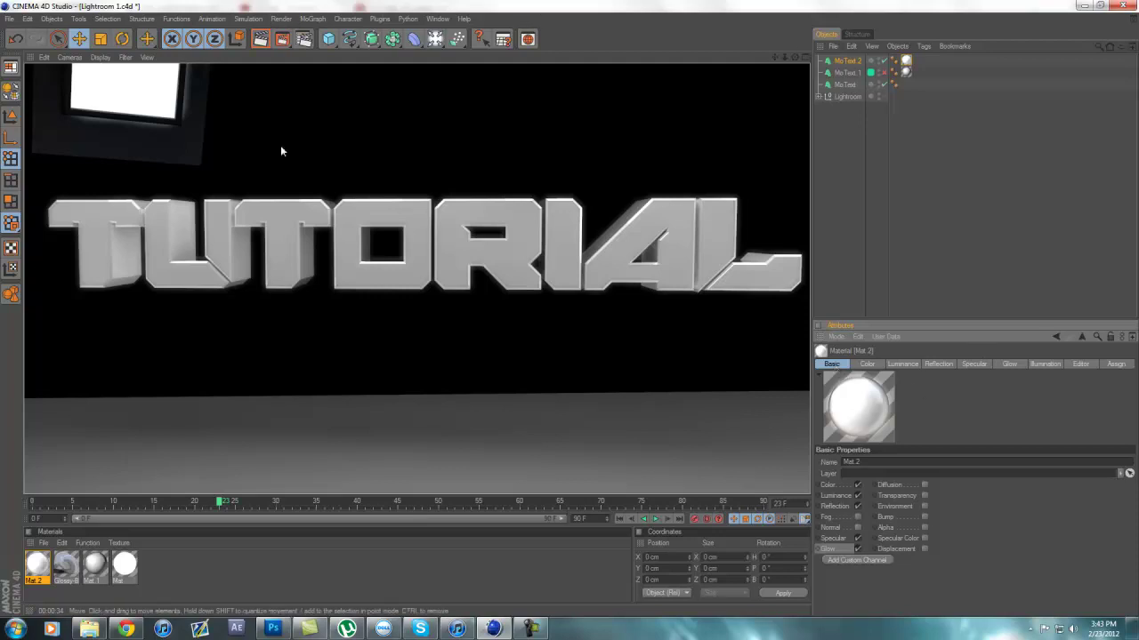
Open the render settings and review the Ambient Occlusion, Global Illumination, Object Glow, Multi-Pass and General sections.
click(281, 19)
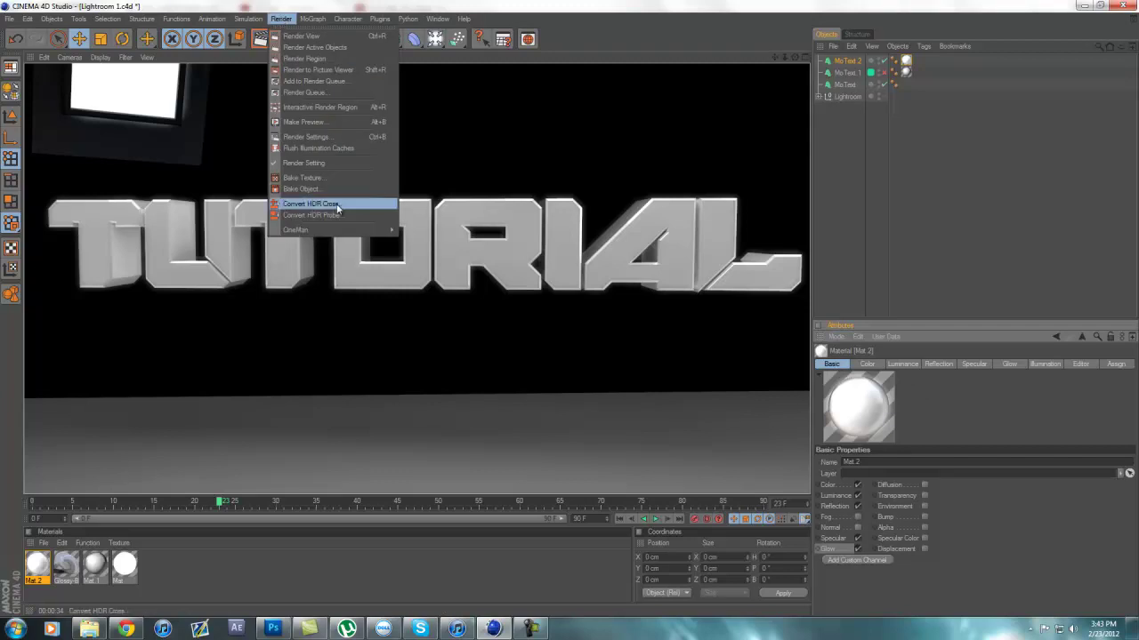
click(328, 137)
drag(287, 12, 614, 255)
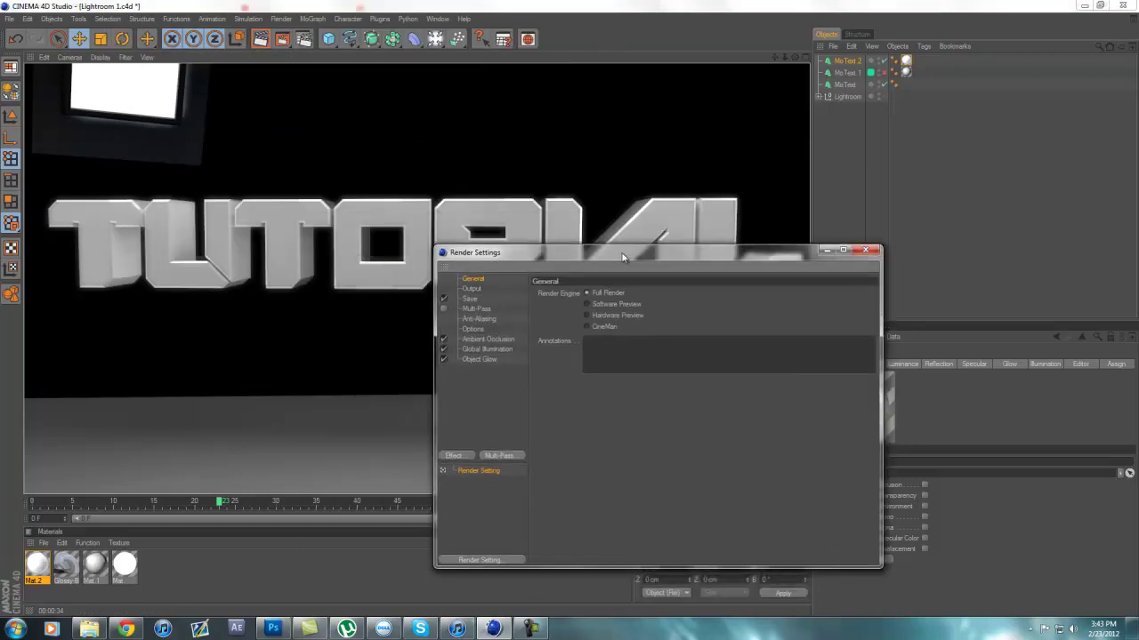
click(504, 341)
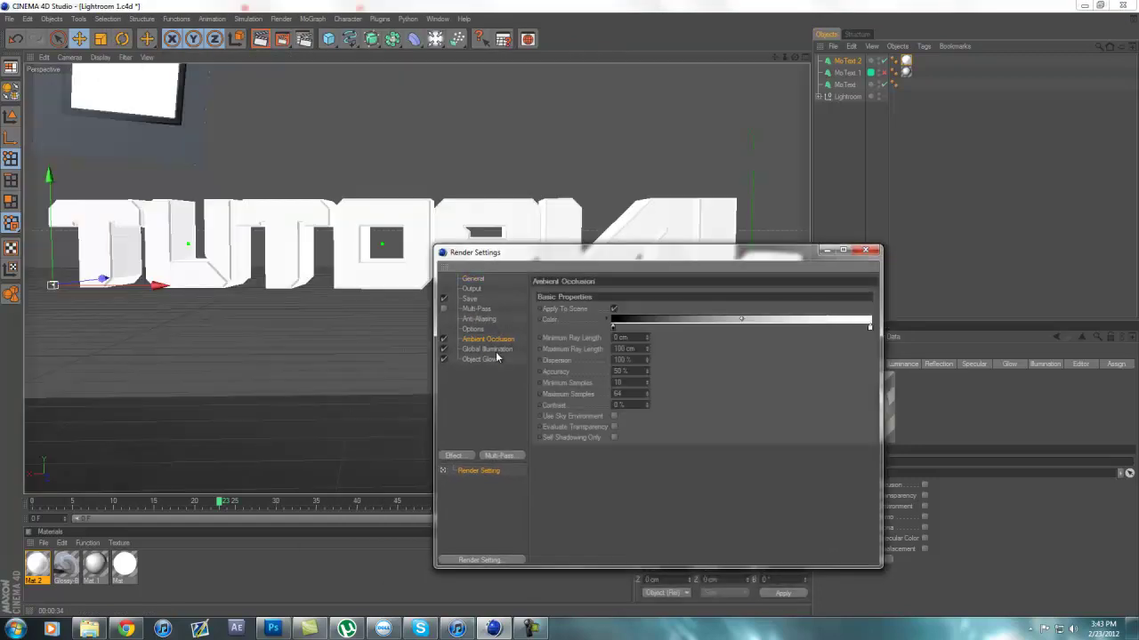
click(506, 350)
click(508, 339)
click(509, 360)
click(496, 341)
click(502, 309)
click(487, 281)
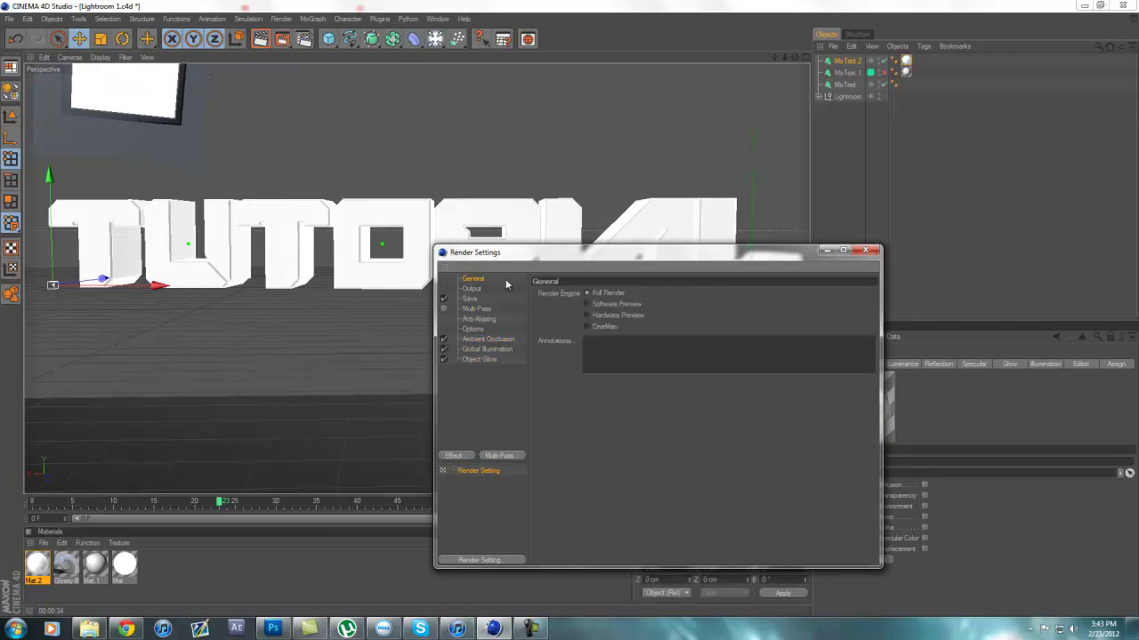
Examine the render output settings, including the size presets, resolution units and film aspect choices.
click(488, 289)
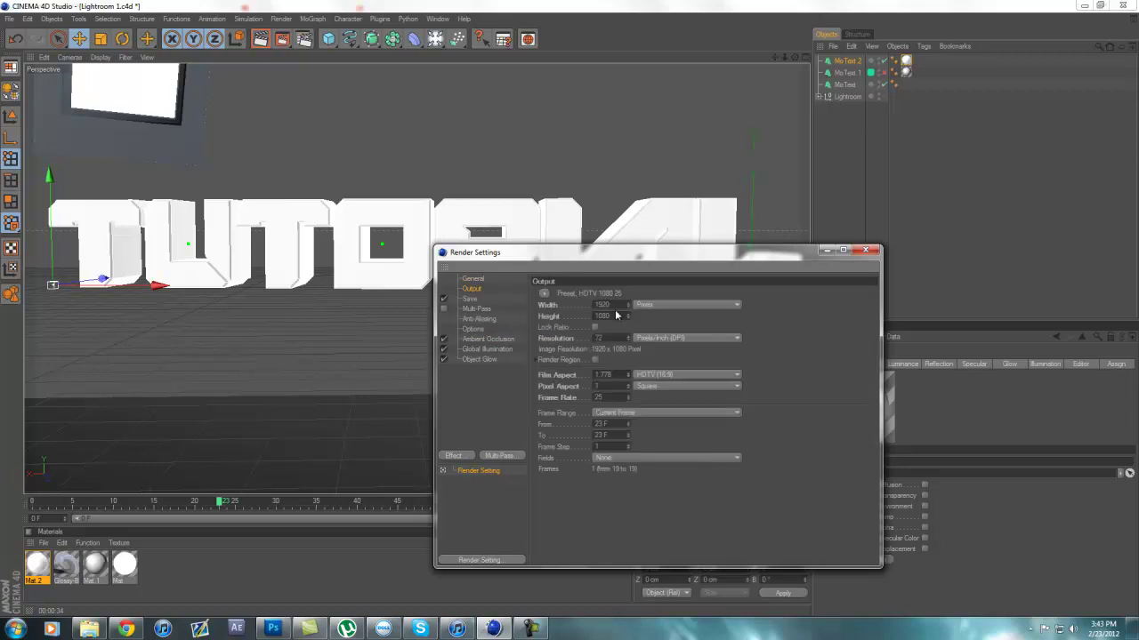
click(544, 294)
click(544, 293)
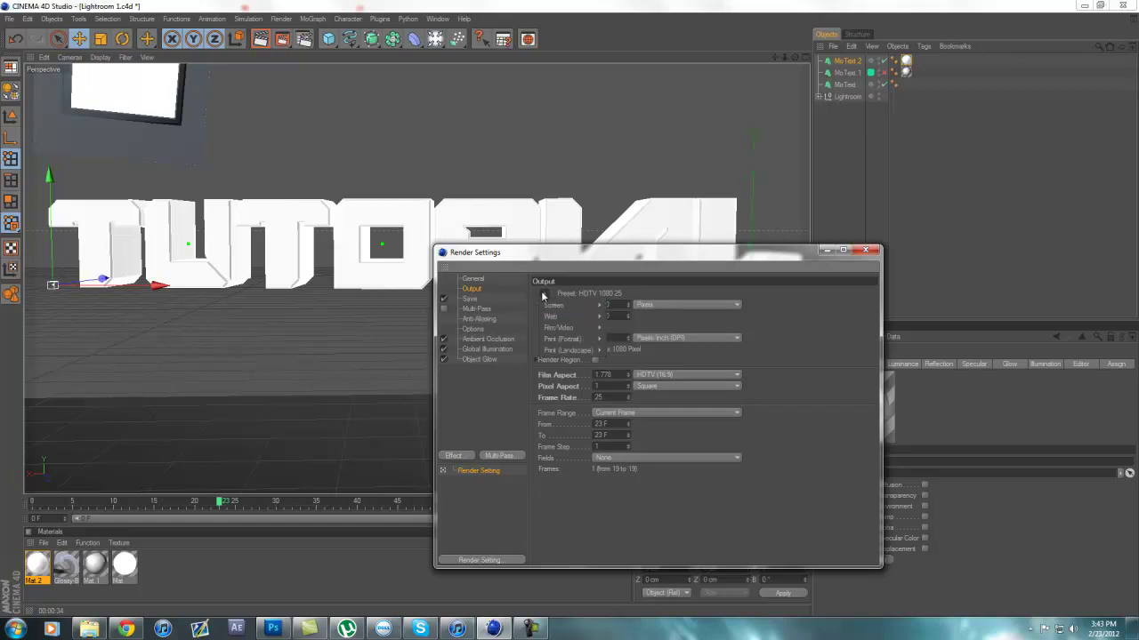
click(682, 337)
click(623, 351)
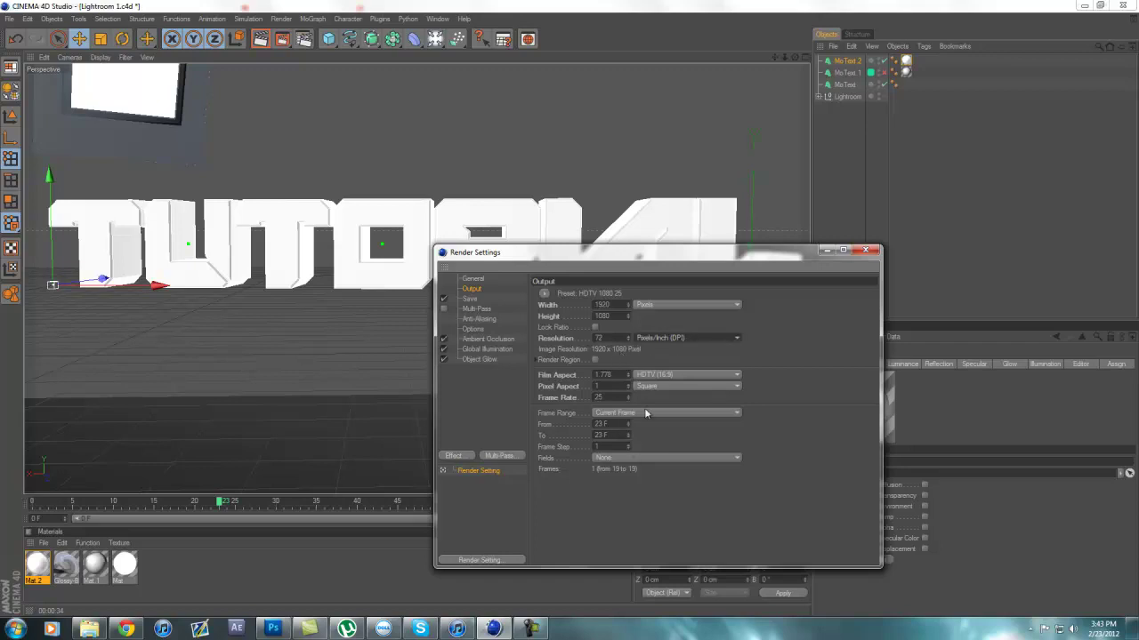
click(694, 375)
click(760, 383)
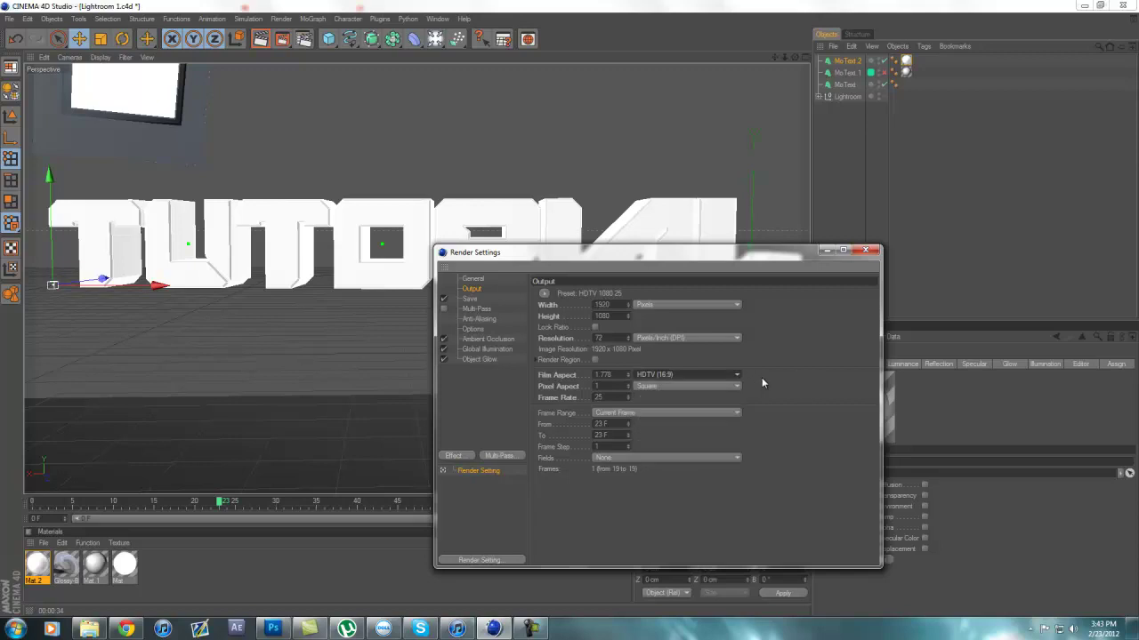
Set the render's save file to "Tutorial Image" in the C4D Renders folder.
click(501, 301)
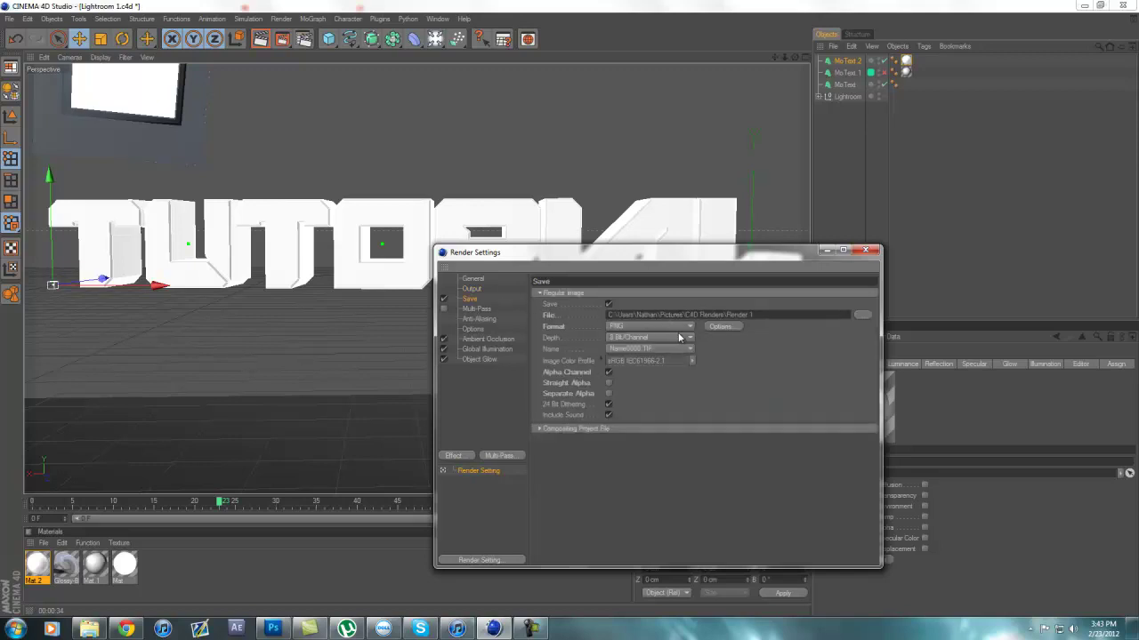
click(862, 314)
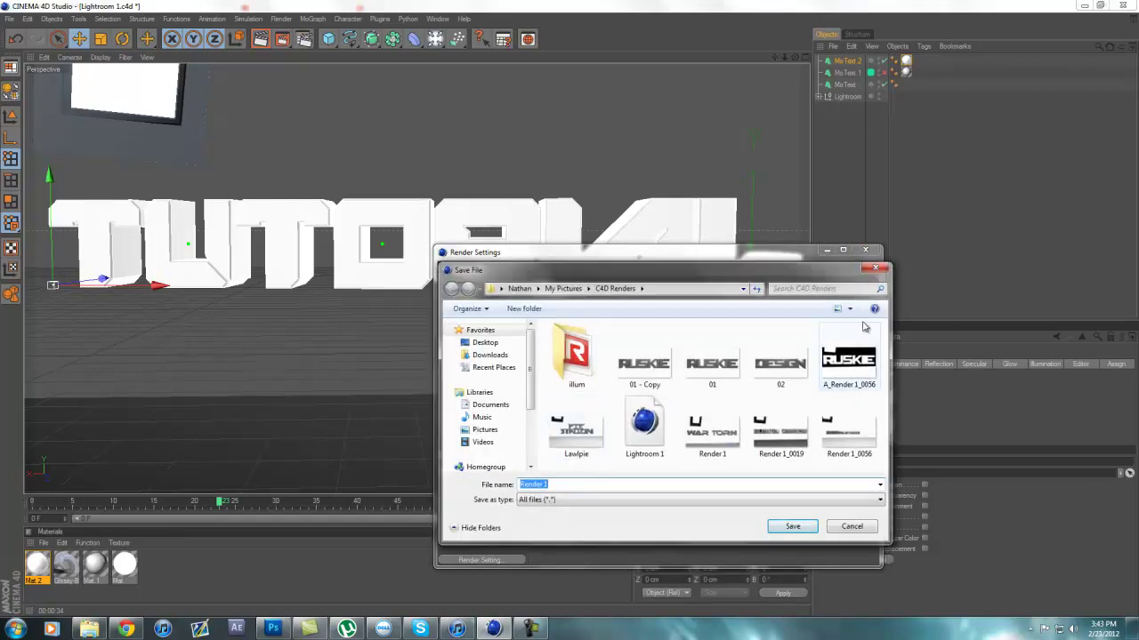
key(BackSpace)
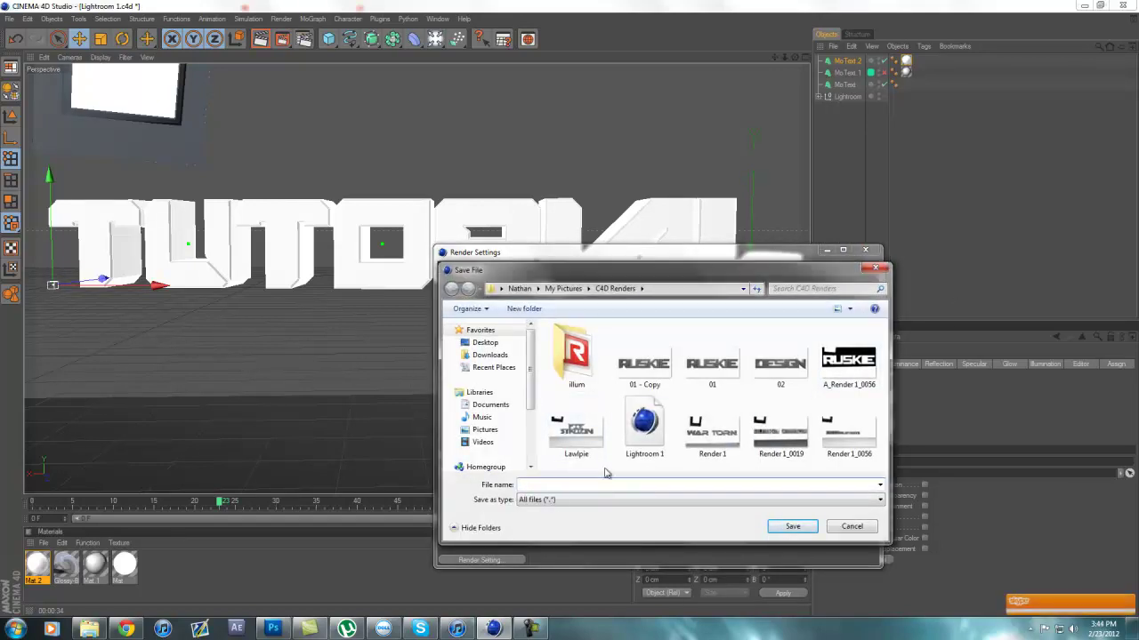
text(Tutorial Image)
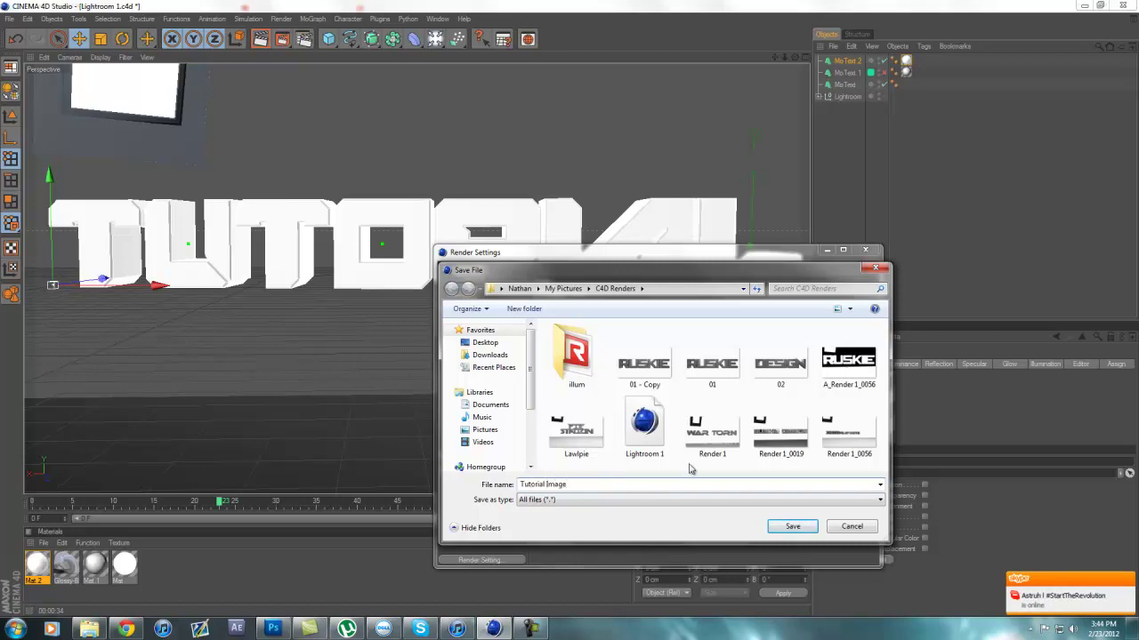
click(793, 526)
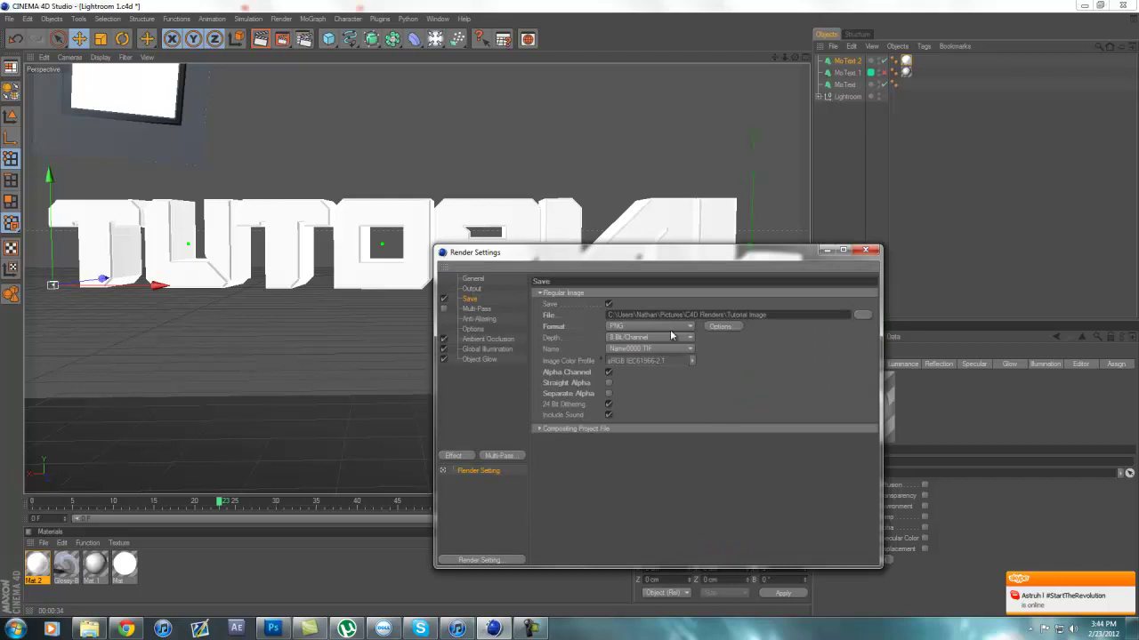
Check the available image formats, keeping PNG, and switch the Alpha Channel option off and on again.
click(674, 325)
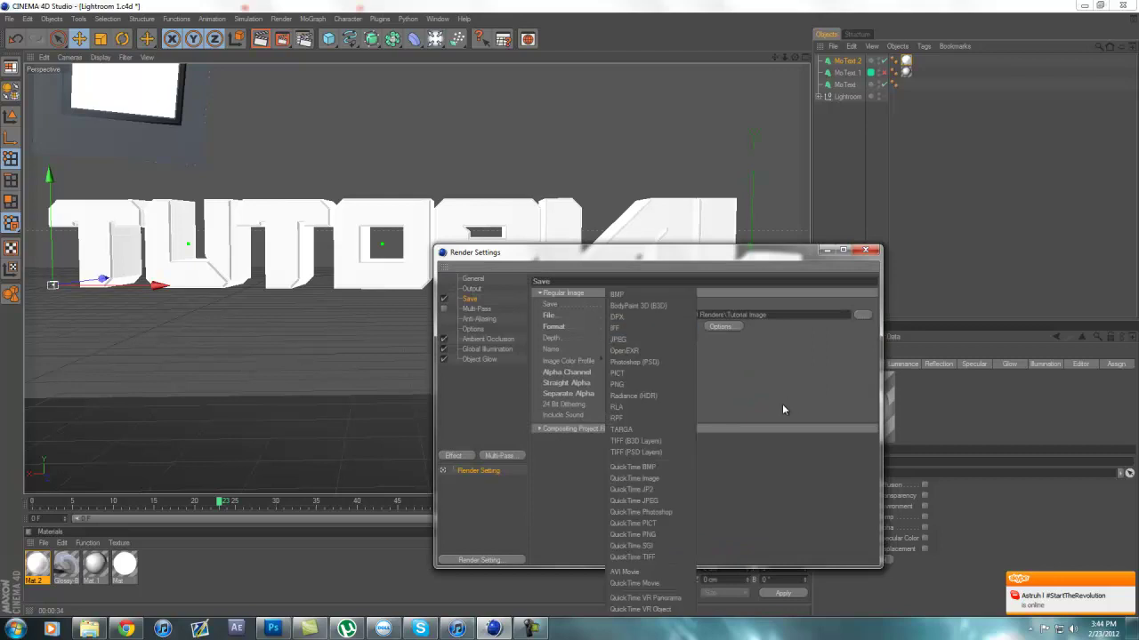
click(736, 383)
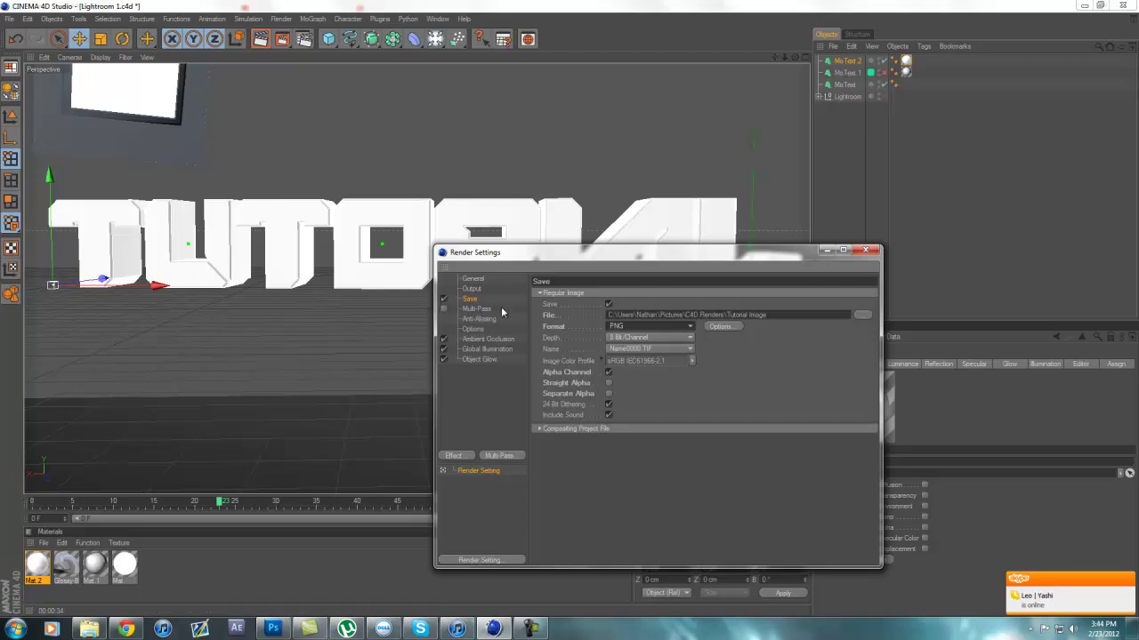
double_click(610, 374)
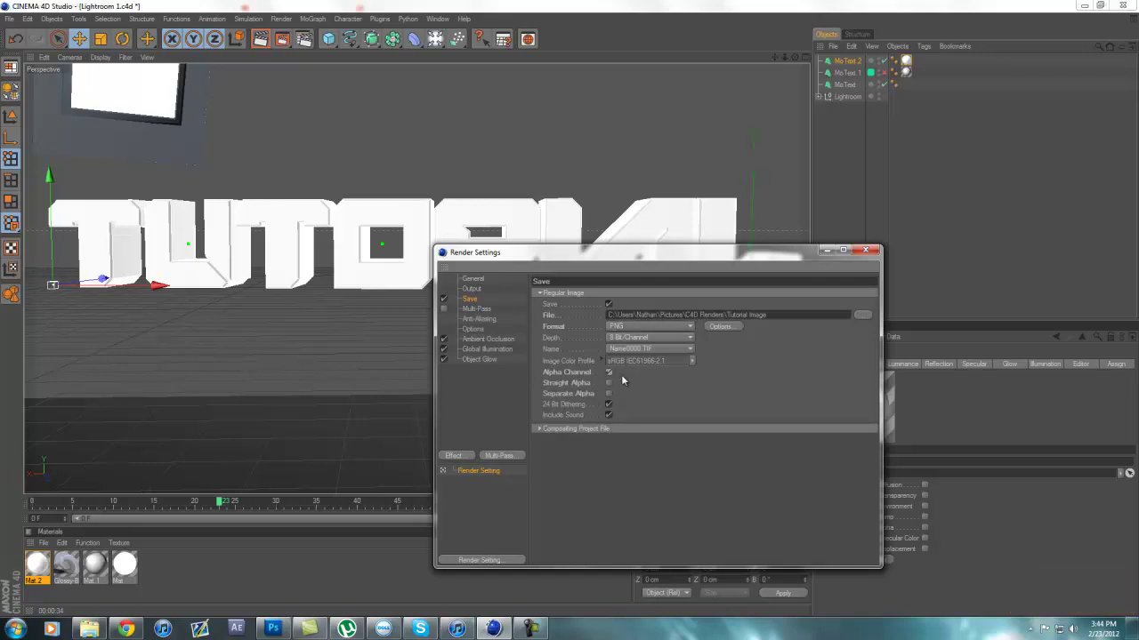
Show the Ambient Occlusion settings and the available effects, and switch Ambient Occlusion off and on again.
click(494, 341)
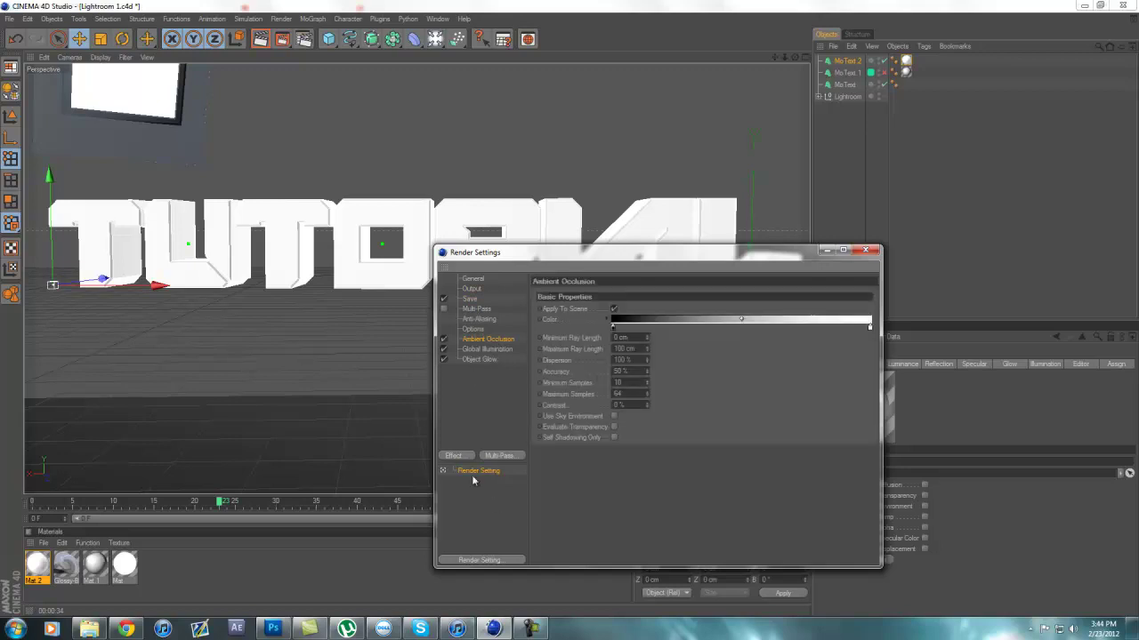
click(480, 560)
click(462, 459)
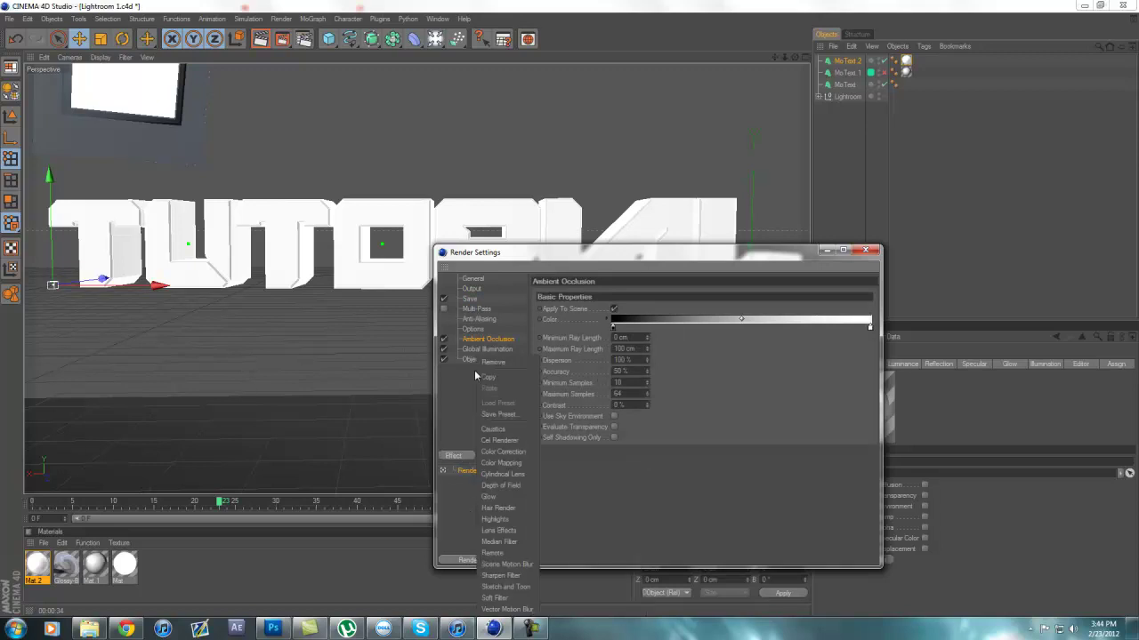
click(512, 265)
click(444, 339)
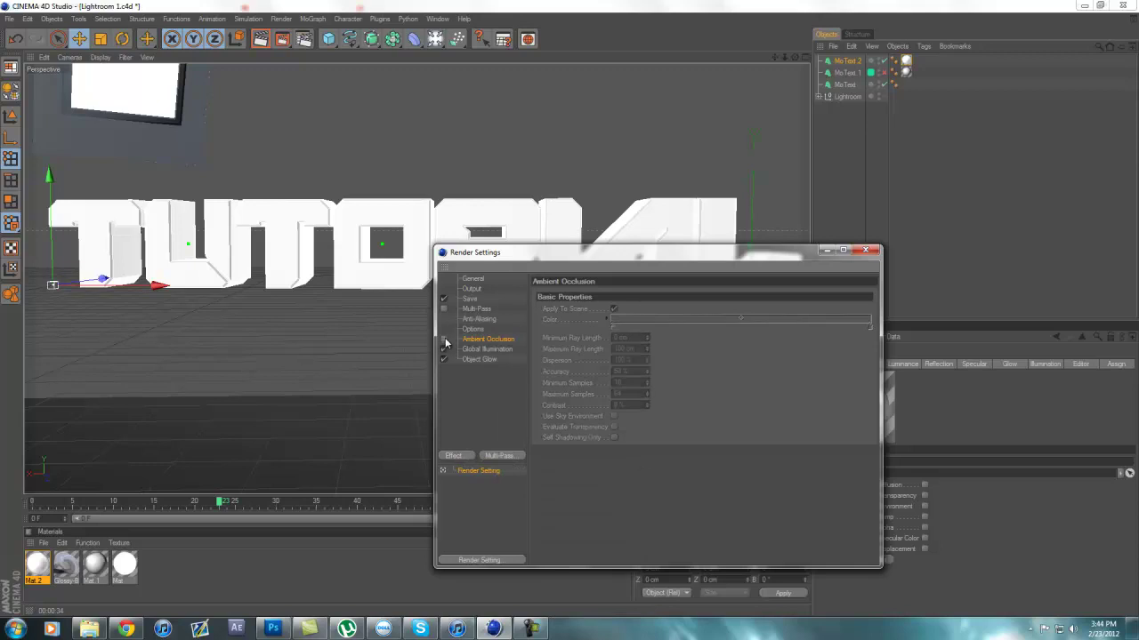
click(444, 339)
Remove the Ambient Occlusion effect from the render settings and add it again.
right_click(485, 344)
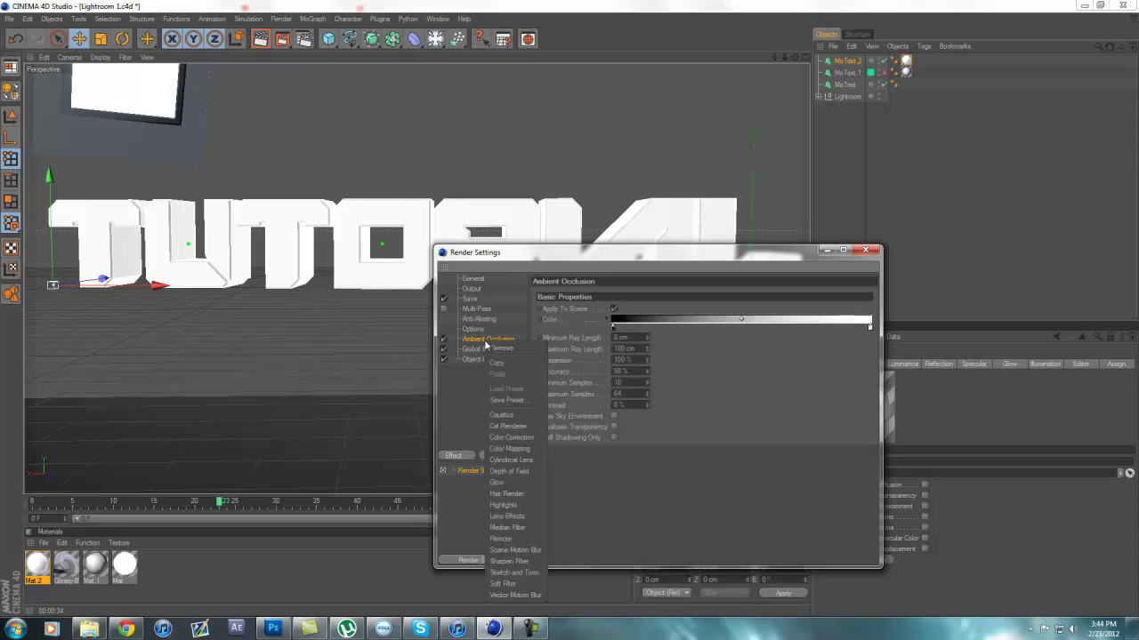
click(505, 349)
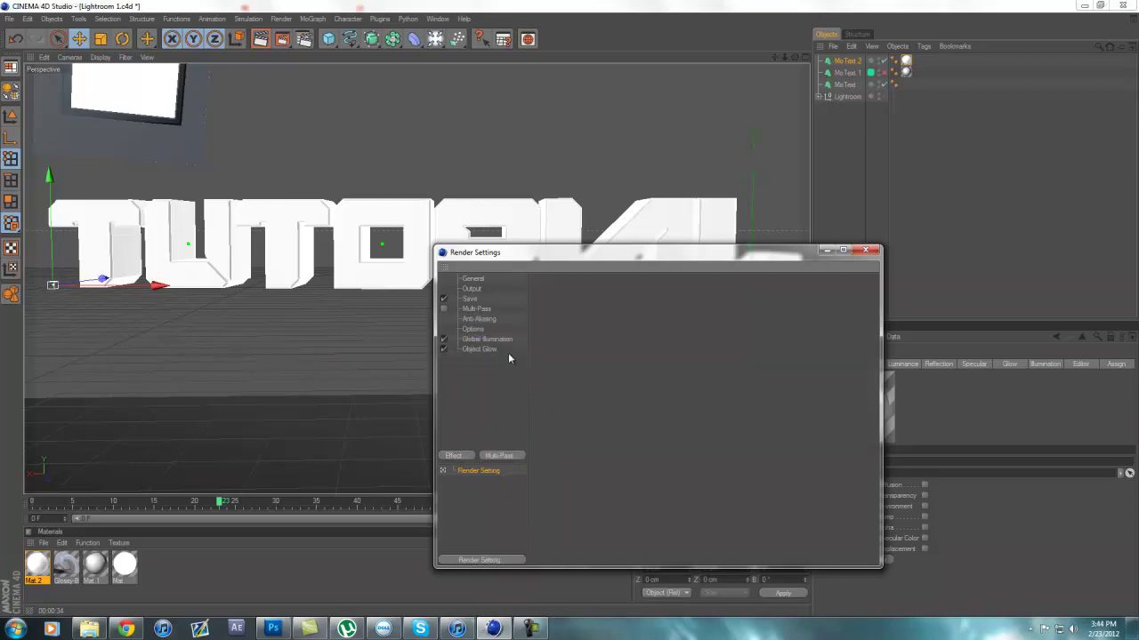
click(449, 458)
click(498, 418)
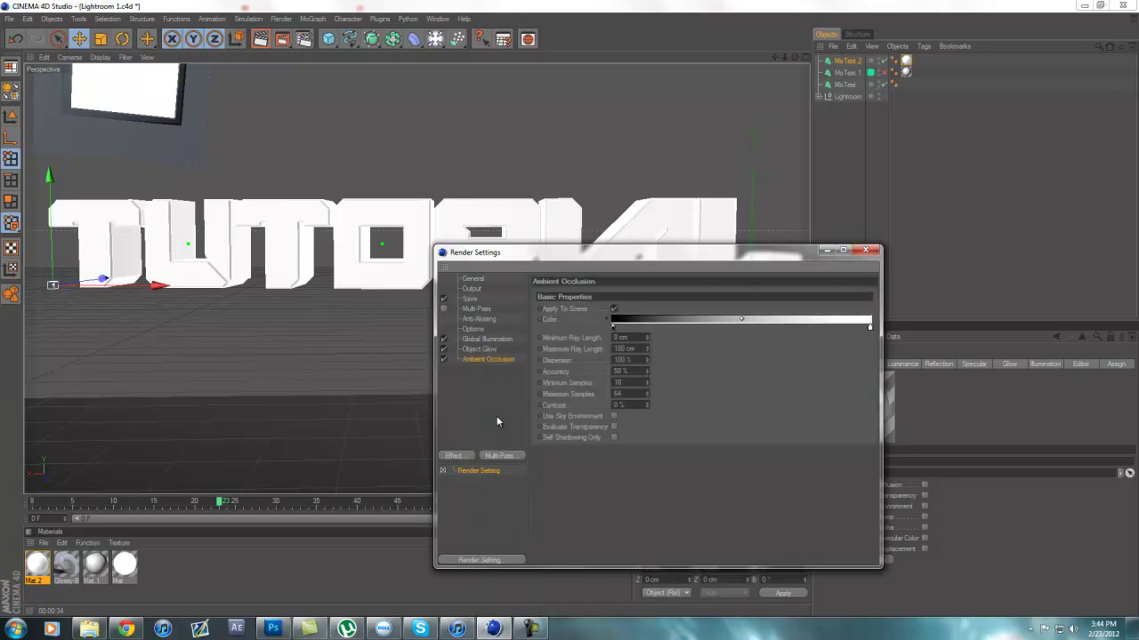
Review the Object Glow and Global Illumination settings, and close the render settings.
click(501, 351)
click(506, 343)
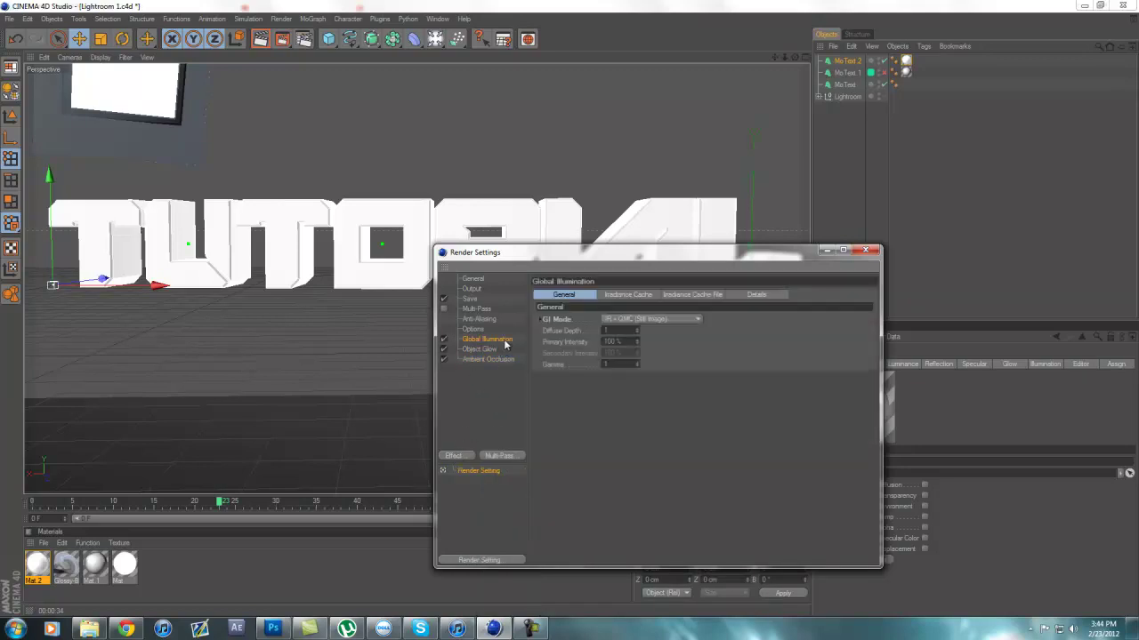
drag(582, 252, 424, 181)
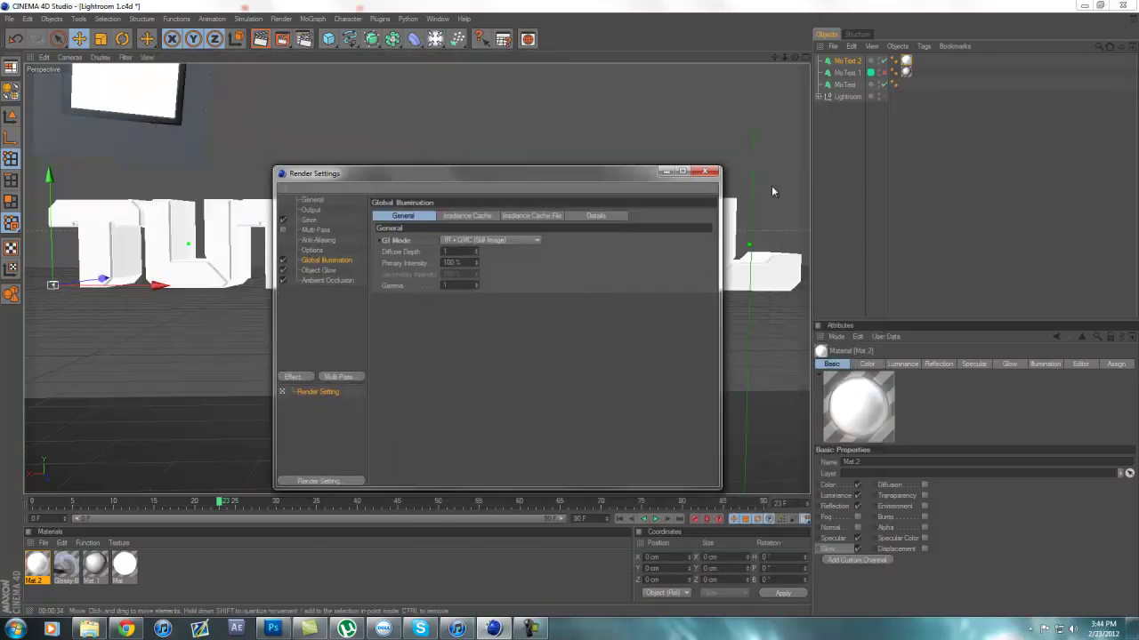
click(705, 173)
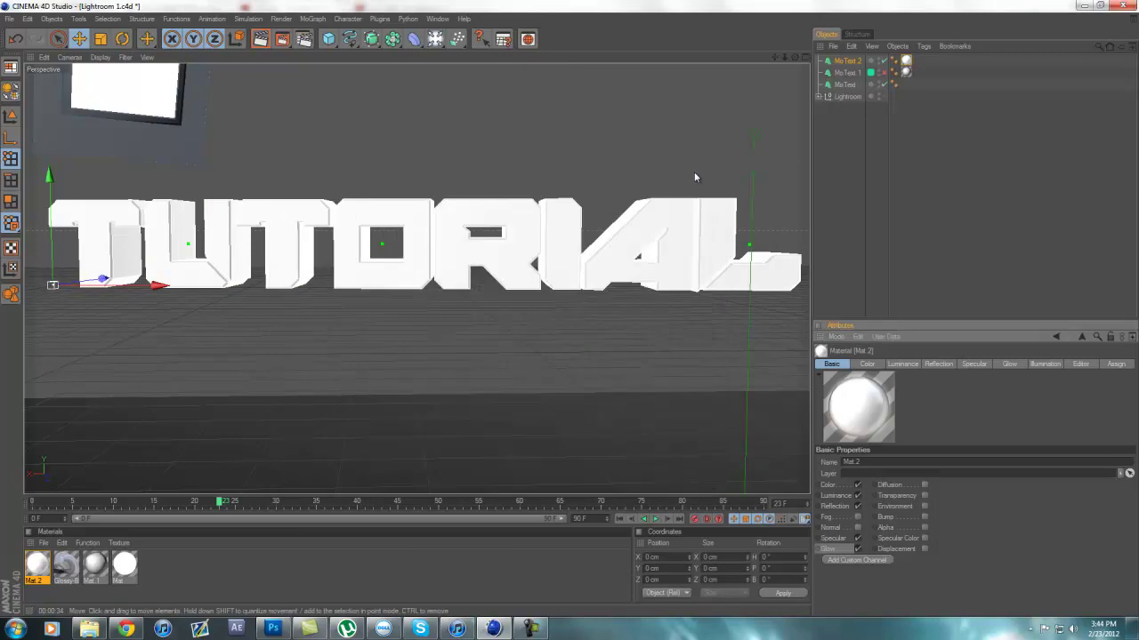
Render the scene to the Picture Viewer and maximize its window.
click(282, 42)
drag(321, 13, 627, 152)
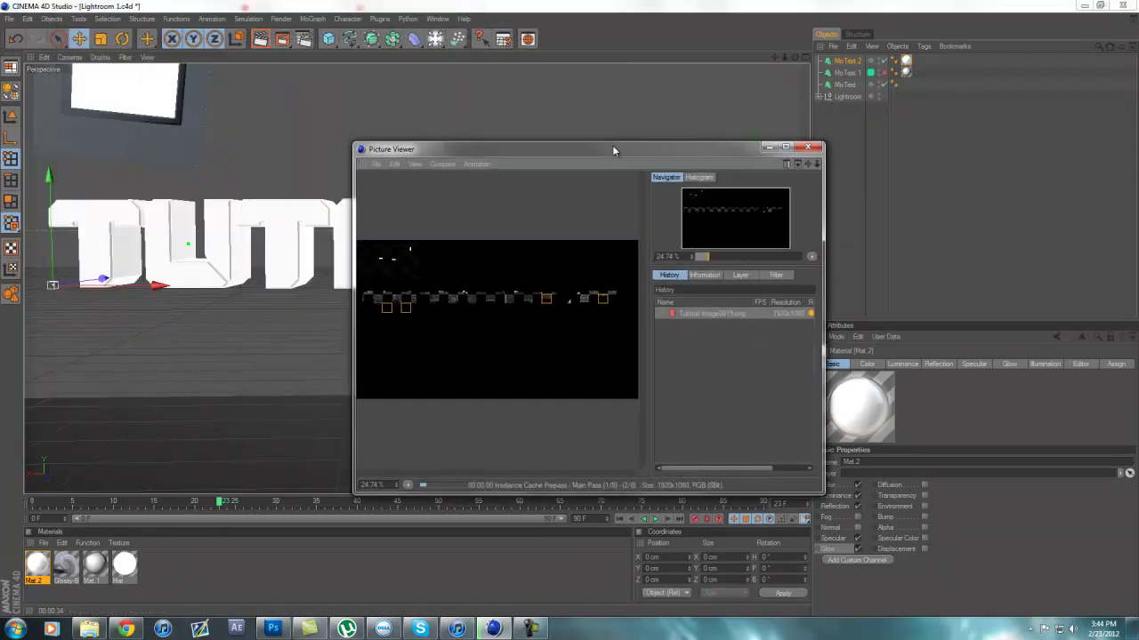
click(786, 147)
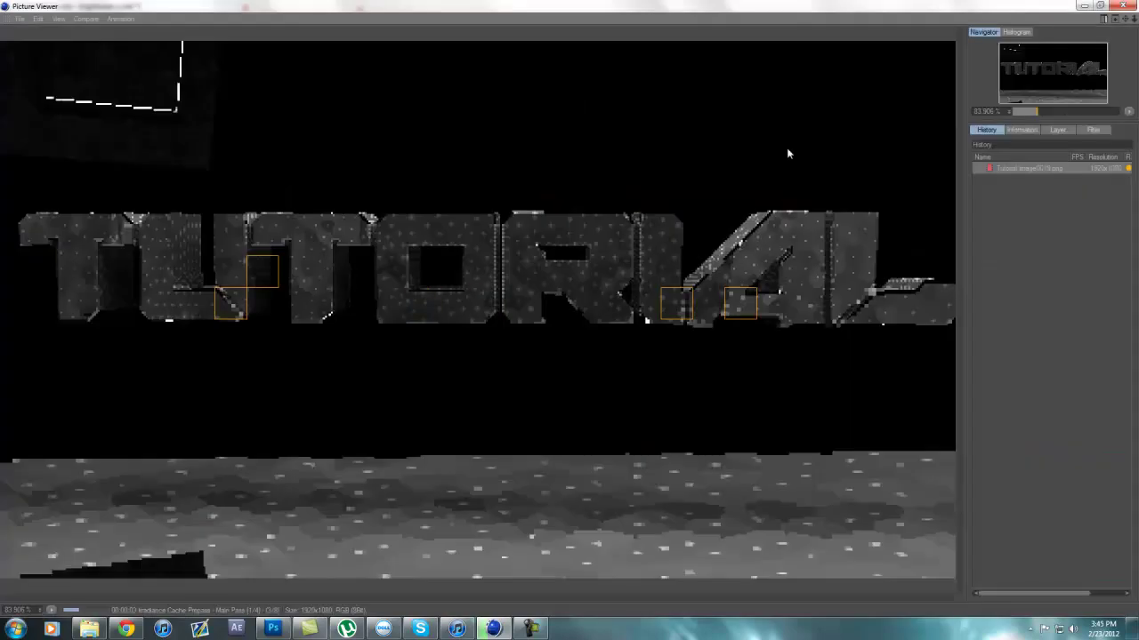